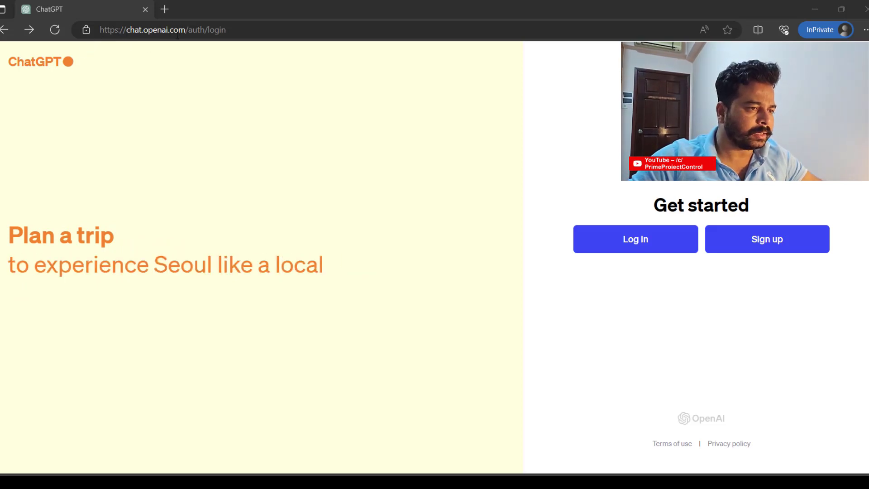
- Reload ChatGPT at chat.openai.com by removing the login path from the address
{"action": "left_click", "coordinate": [271, 30]}
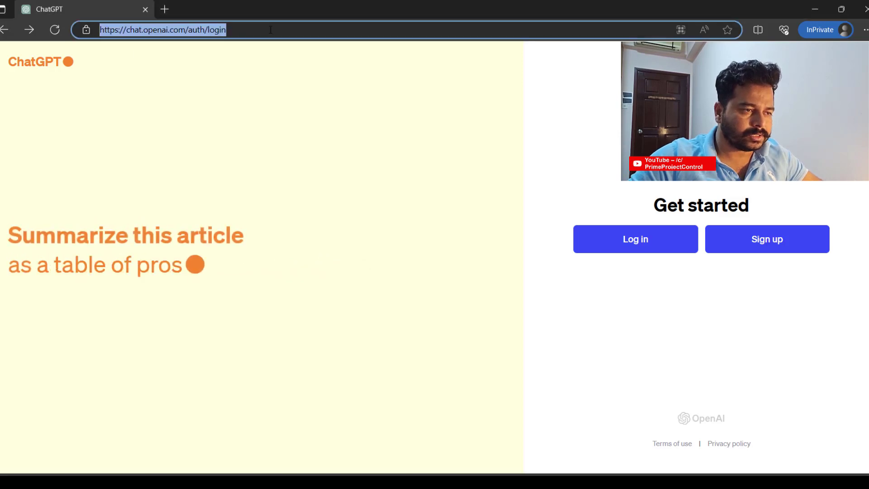
{"action": "left_click_drag", "start_coordinate": [227, 30], "coordinate": [189, 30]}
{"action": "key", "text": "BackSpace"}
{"action": "key", "text": "Return"}
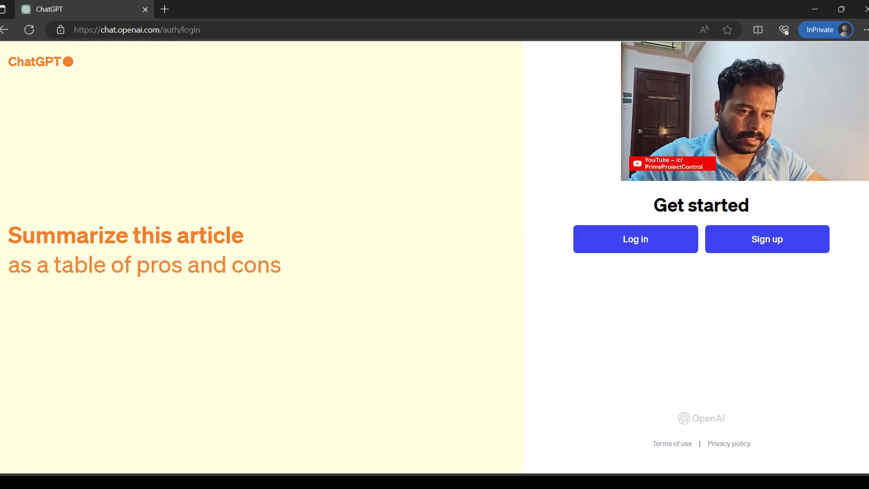
- Sign up with a saved email address and a new password to reach email verification
{"action": "left_click", "coordinate": [744, 244]}
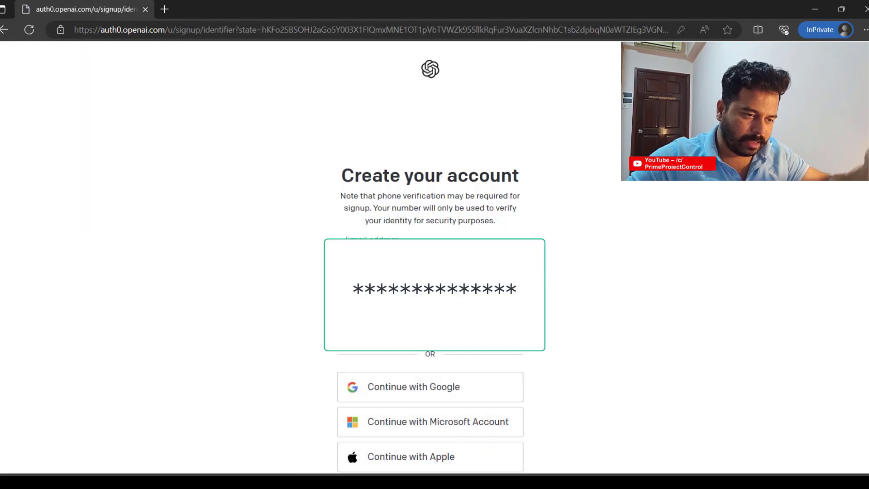
{"action": "left_click", "coordinate": [539, 280]}
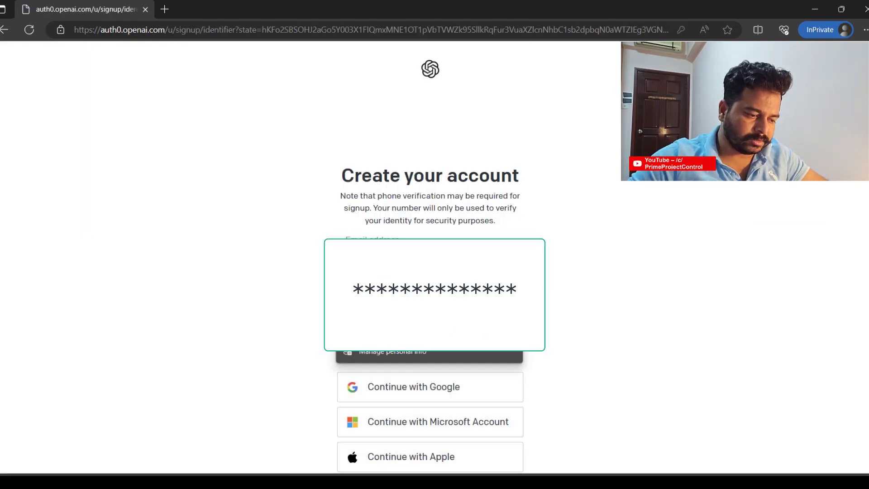
{"action": "left_click", "coordinate": [445, 310]}
{"action": "left_click", "coordinate": [446, 309]}
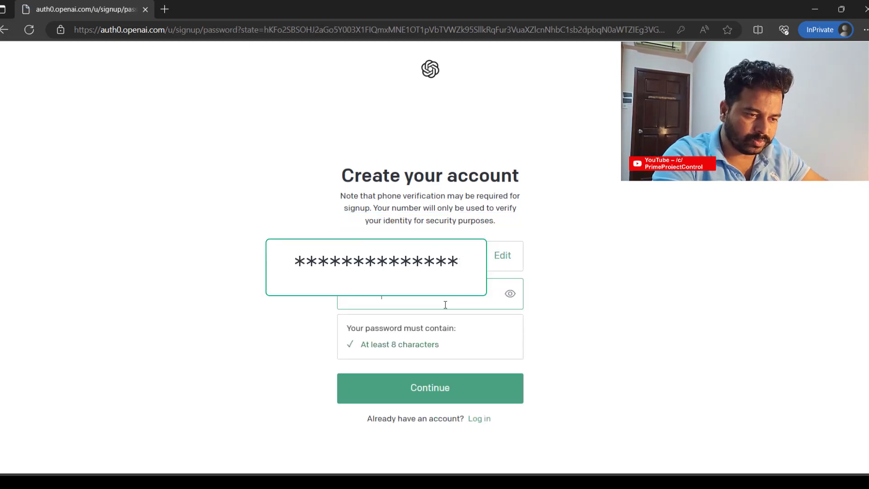
{"action": "left_click", "coordinate": [437, 397]}
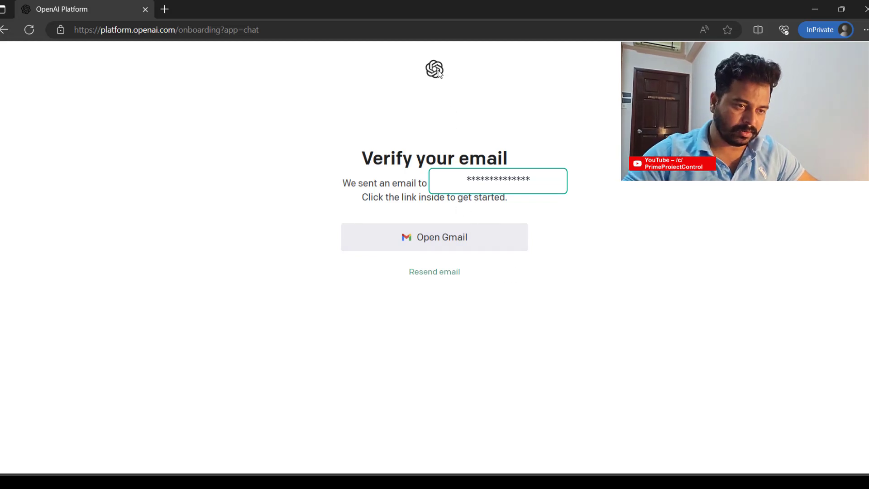
- Remove the onboarding path from the URL, then log in with the account's email and password
{"action": "left_click_drag", "start_coordinate": [175, 30], "coordinate": [267, 31]}
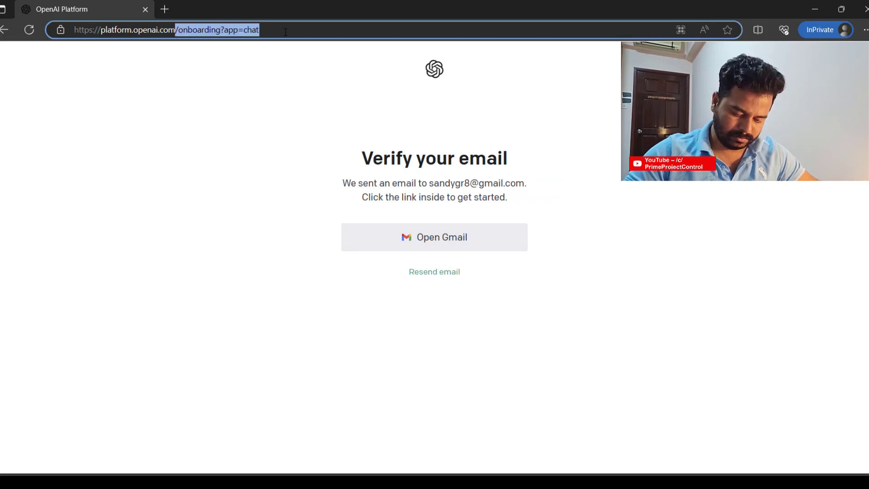
{"action": "key", "text": "BackSpace"}
{"action": "key", "text": "Return"}
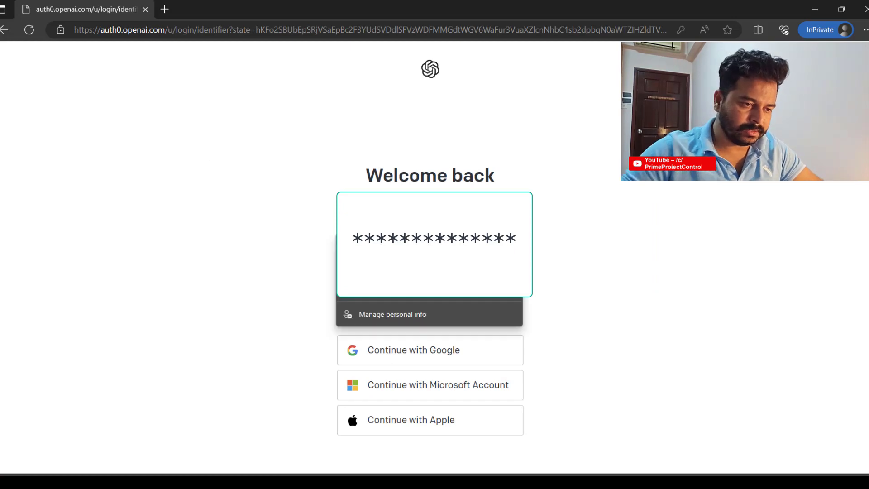
{"action": "key", "text": "Return"}
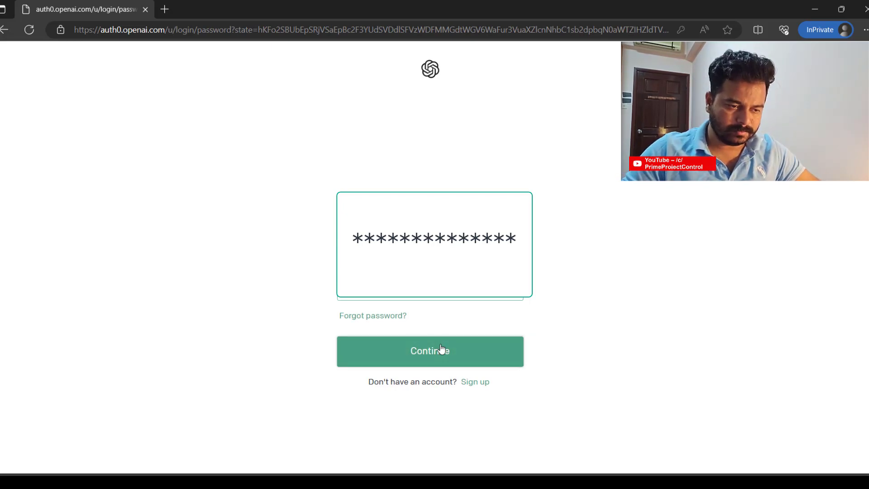
{"action": "left_click", "coordinate": [441, 348]}
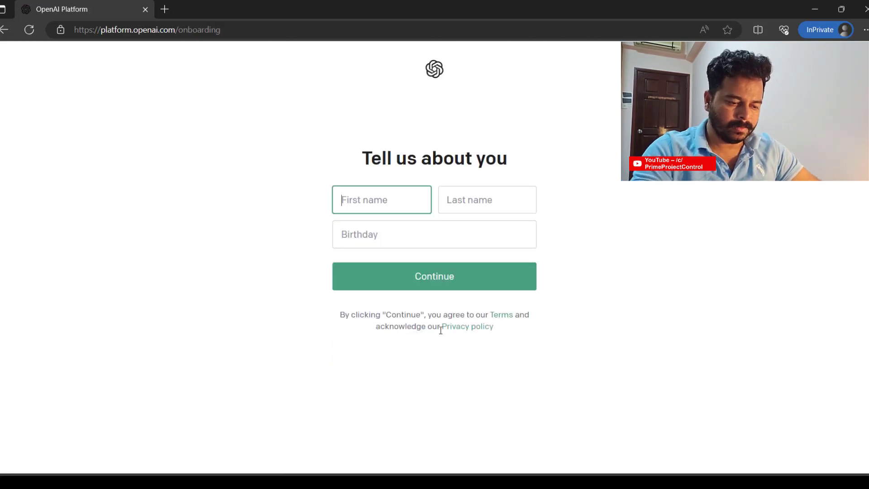
- Enter the first name, last name and birthday, then type the phone verification code
{"action": "type", "text": "King"}
{"action": "key", "text": "Tab"}
{"action": "type", "text": "King"}
{"action": "key", "text": "Tab"}
{"action": "type", "text": "0101198"}
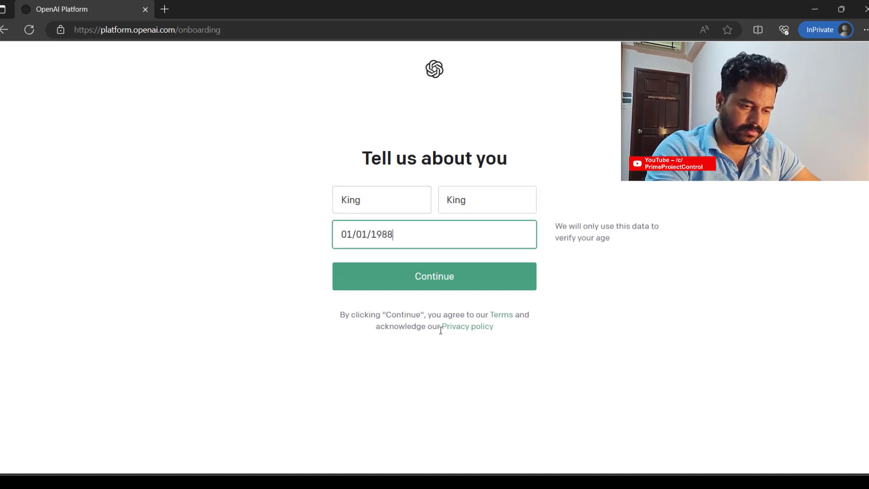
{"action": "left_click", "coordinate": [434, 276]}
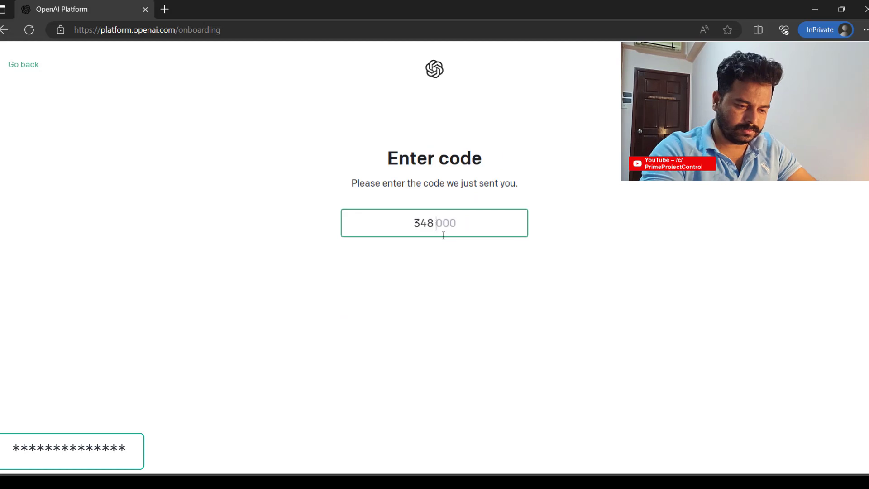
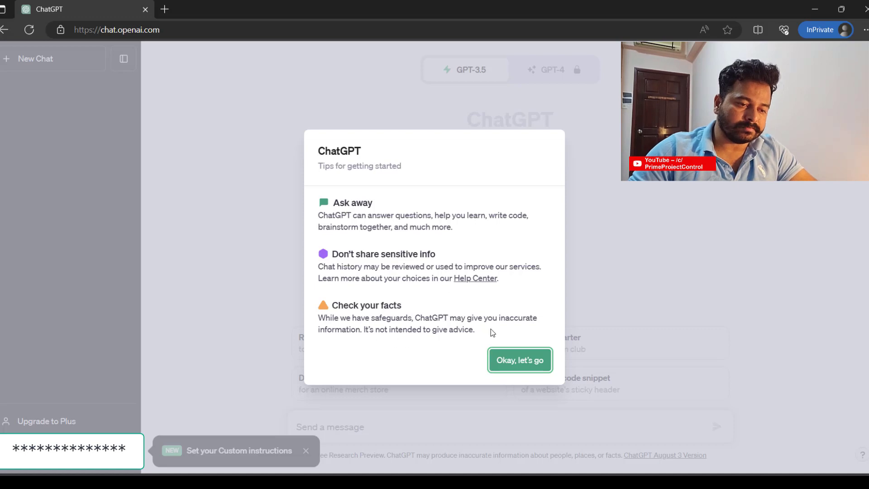
- Dismiss the getting-started tips, custom instructions notice and battery saver notification
{"action": "left_click", "coordinate": [519, 362]}
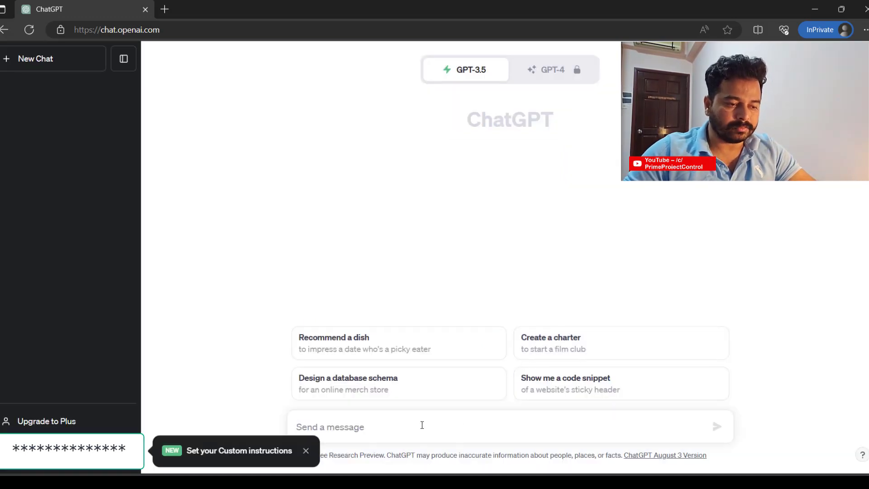
{"action": "left_click", "coordinate": [307, 450]}
{"action": "left_click", "coordinate": [858, 418]}
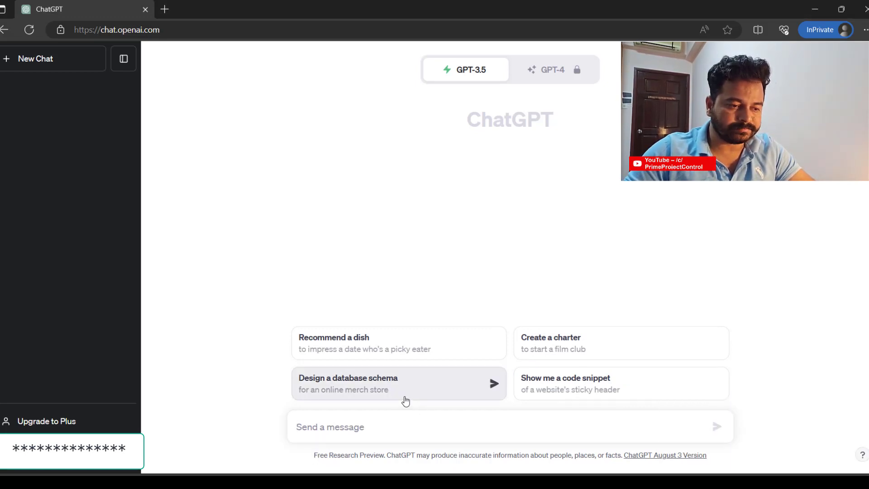
- Ask for a dish to impress a picky eater and read the Chicken Alfredo recipe
{"action": "left_click", "coordinate": [391, 350]}
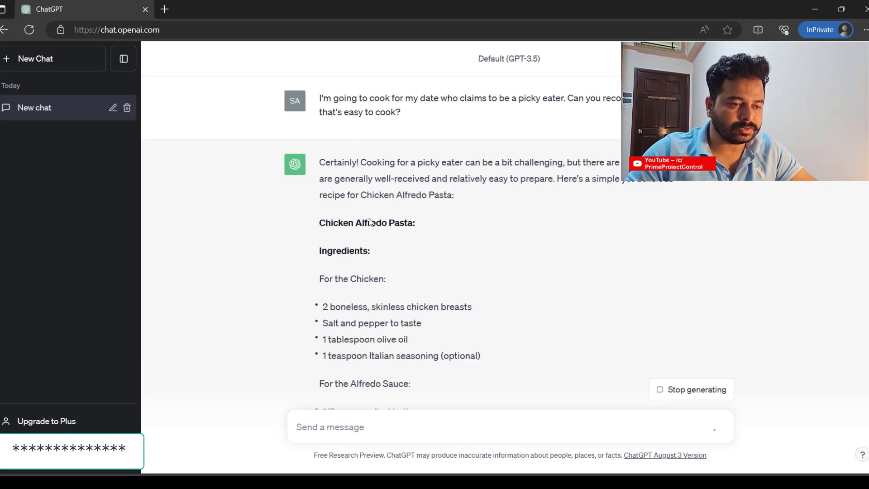
{"action": "scroll", "coordinate": [352, 357], "scroll_direction": "down", "scroll_amount": 5}
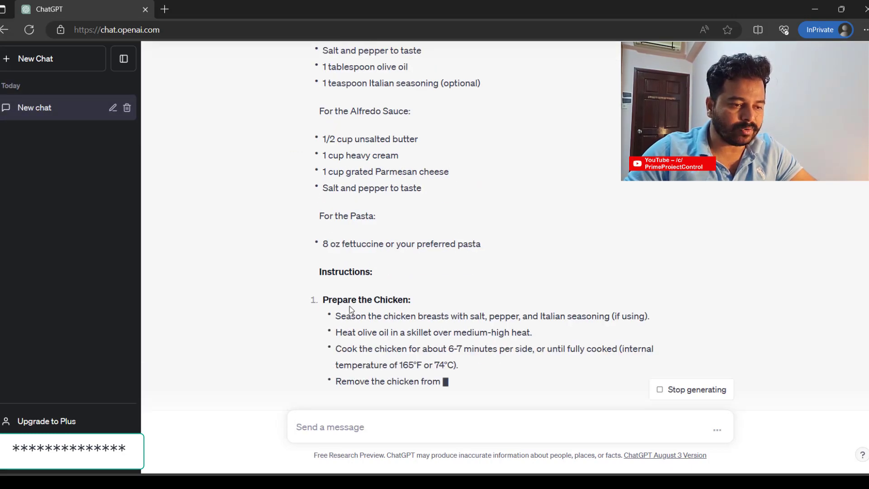
{"action": "scroll", "coordinate": [351, 306], "scroll_direction": "down", "scroll_amount": 3}
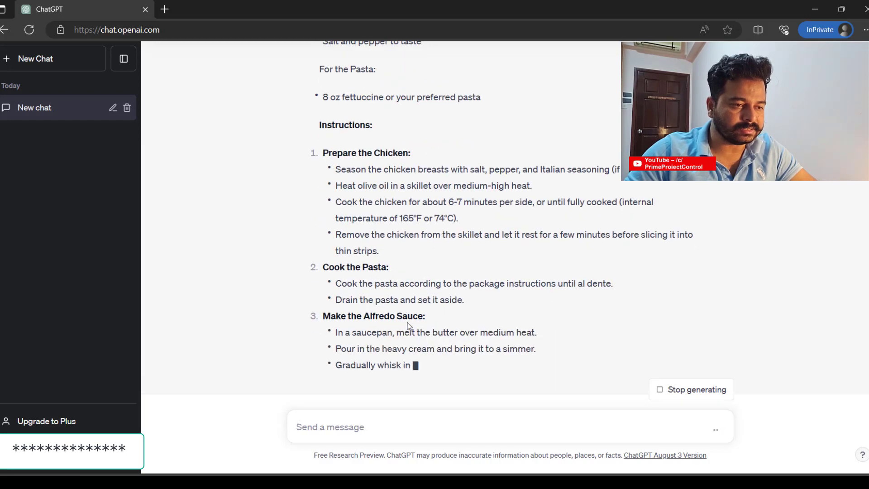
{"action": "scroll", "coordinate": [381, 423], "scroll_direction": "down", "scroll_amount": 2}
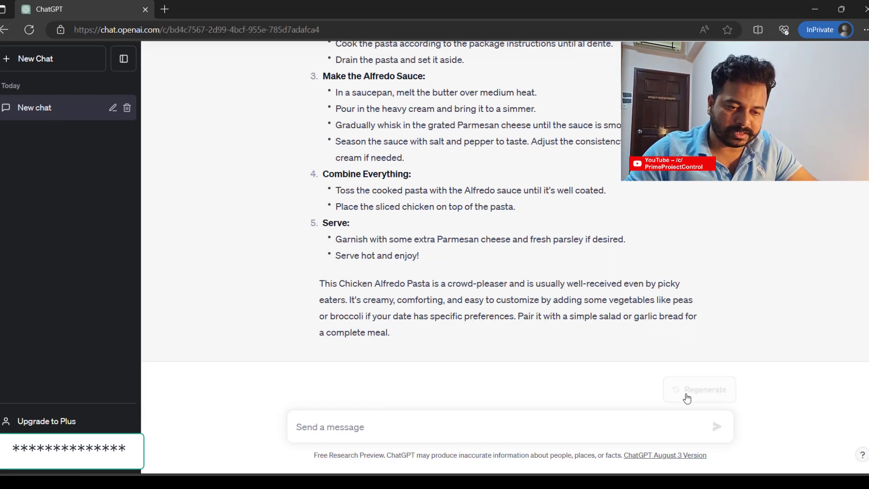
- Regenerate the dish answer, then send 'Recommend Healthy Vegan Meal reapparation in 2 Minutes'
{"action": "left_click", "coordinate": [687, 392]}
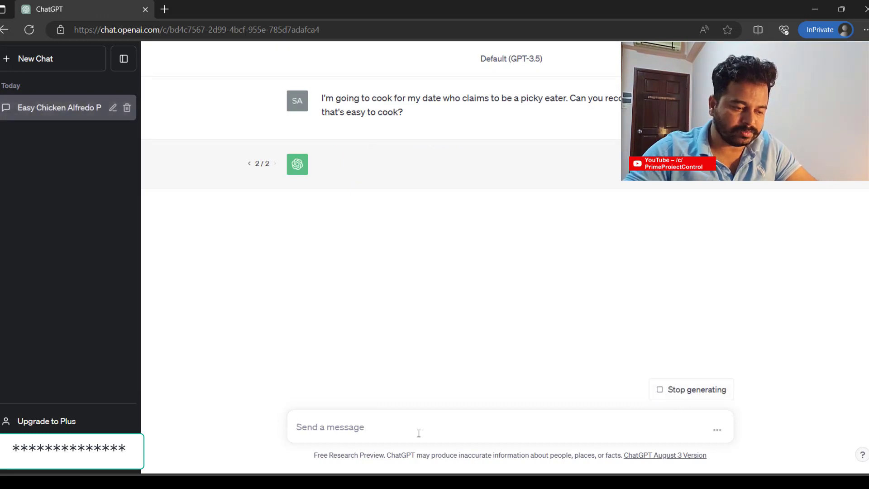
{"action": "type", "text": "Recomm"}
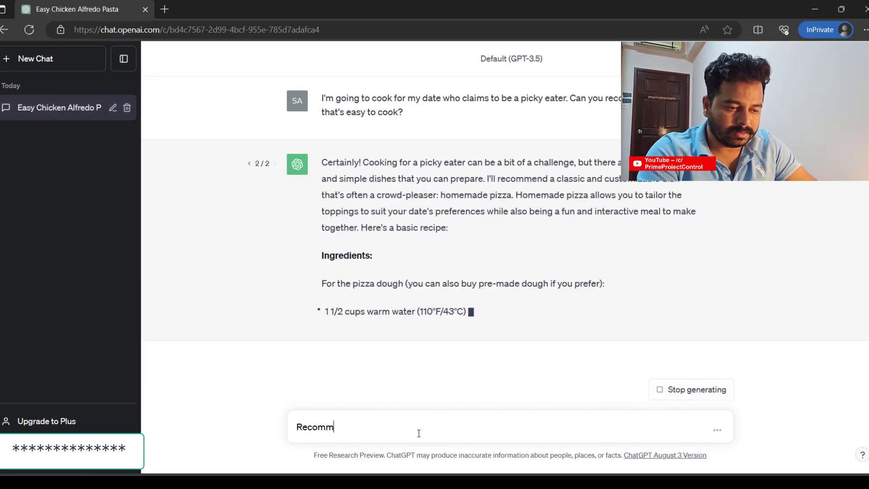
{"action": "type", "text": "end Healthy B"}
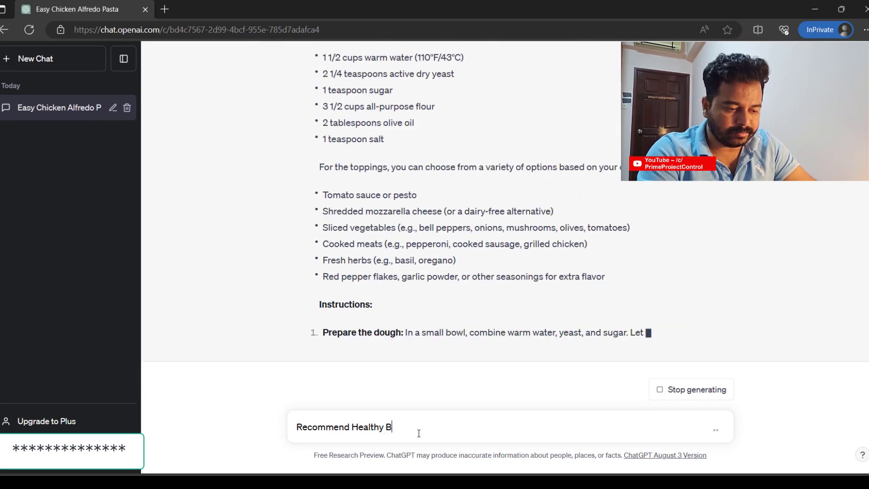
{"action": "key", "text": "BackSpace"}
{"action": "type", "text": "Veg"}
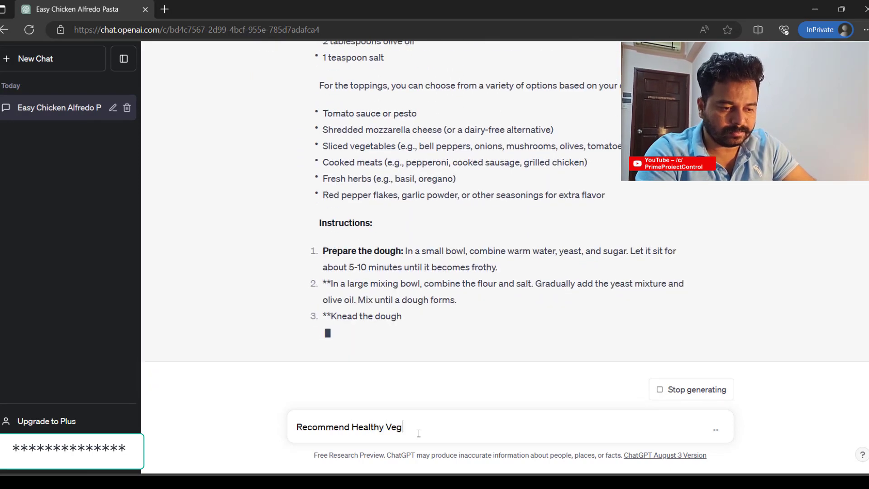
{"action": "type", "text": "an Meal"}
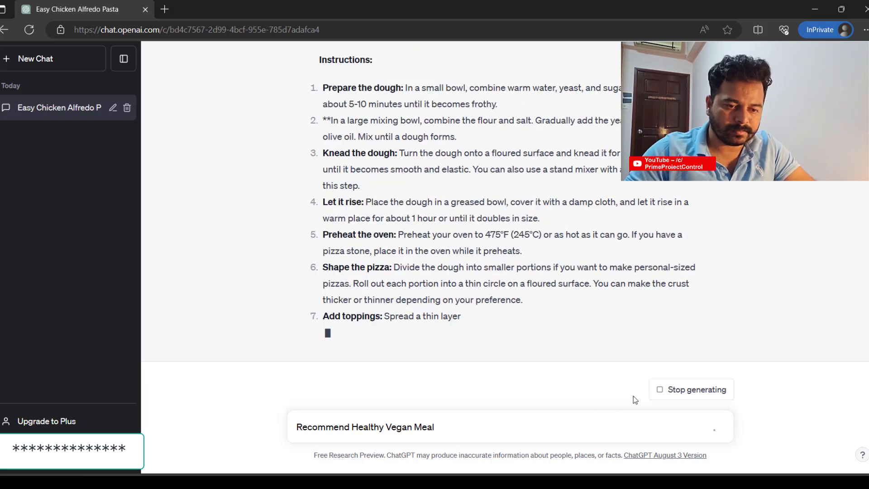
{"action": "left_click", "coordinate": [661, 390]}
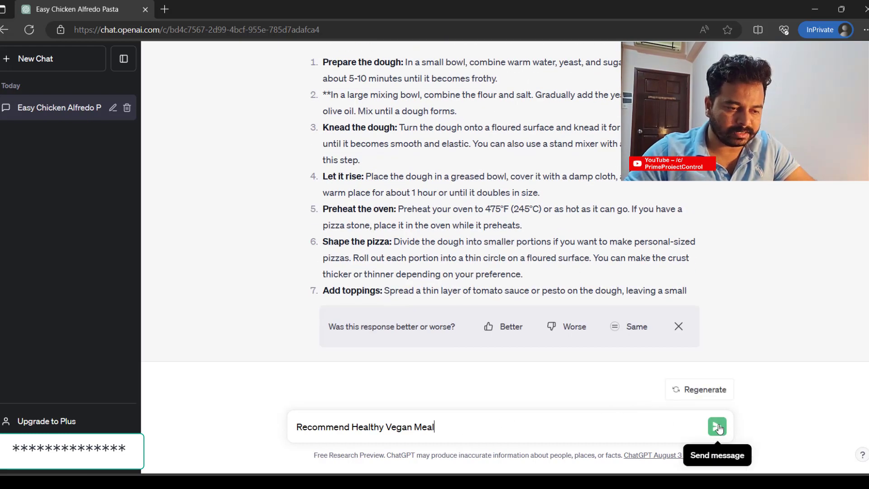
{"action": "type", "text": "rea"}
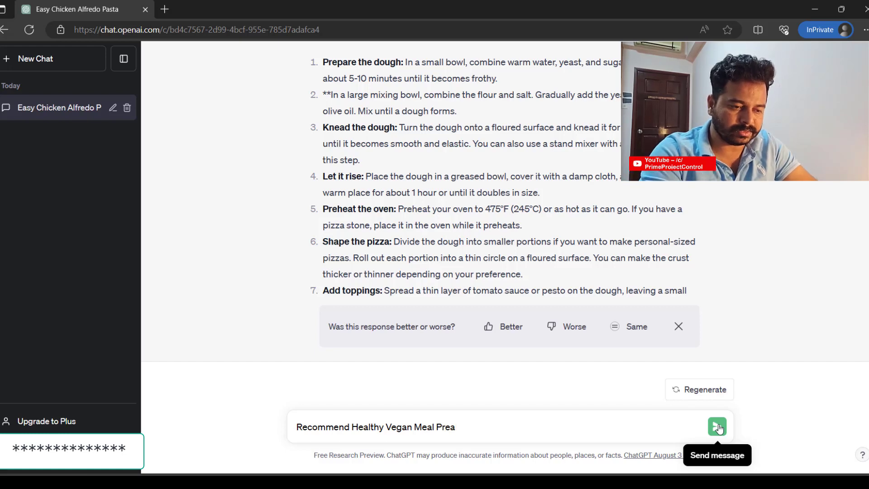
{"action": "type", "text": "pparation in "}
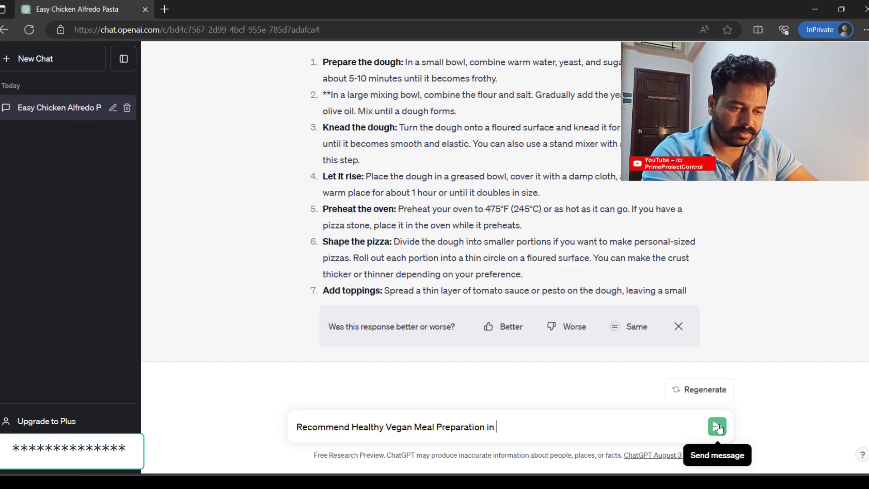
{"action": "type", "text": "2 Minutes"}
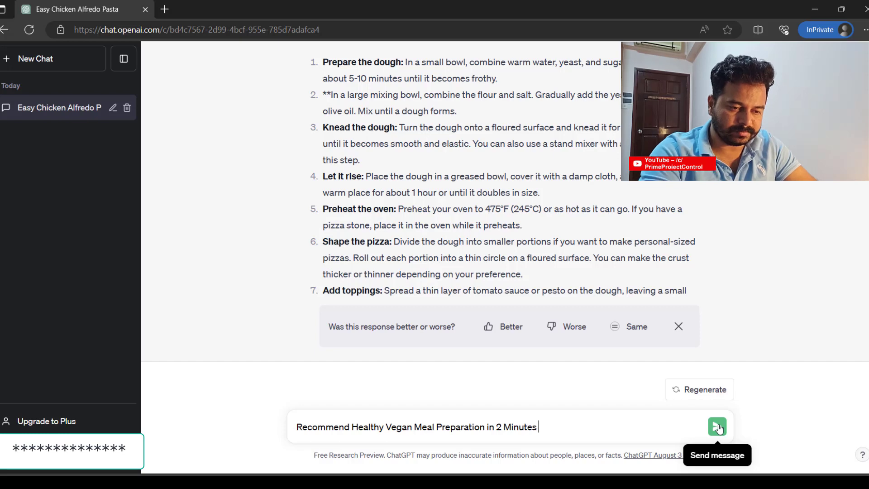
{"action": "left_click", "coordinate": [719, 427]}
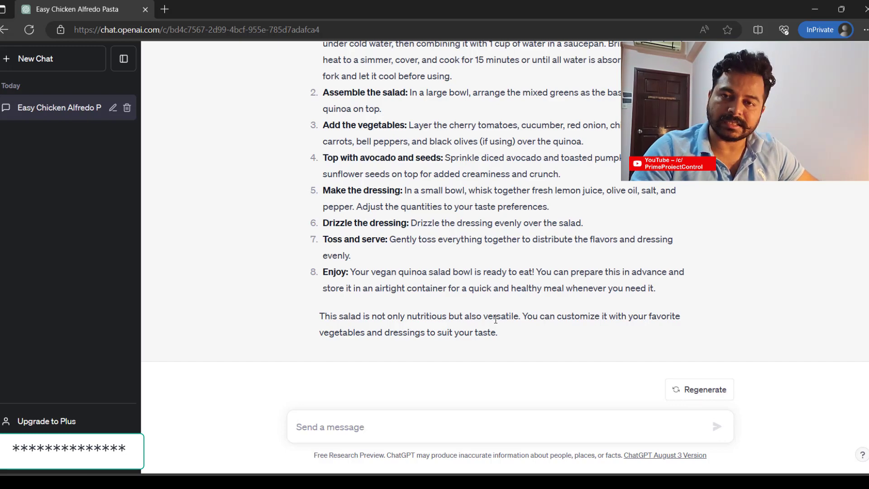
- Send 'Regenerate very simple receip' to replace the quinoa salad with a simpler recipe
{"action": "scroll", "coordinate": [494, 255], "scroll_direction": "up", "scroll_amount": 5}
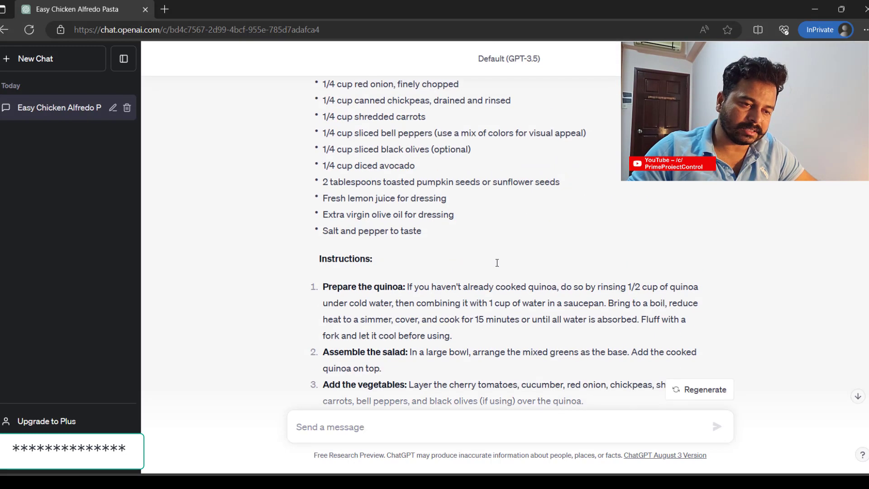
{"action": "scroll", "coordinate": [498, 272], "scroll_direction": "down", "scroll_amount": 5}
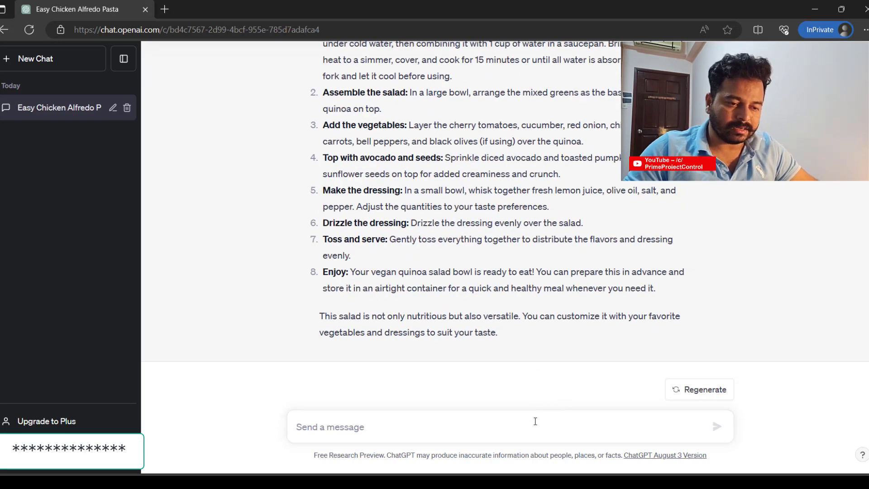
{"action": "type", "text": "Reger"}
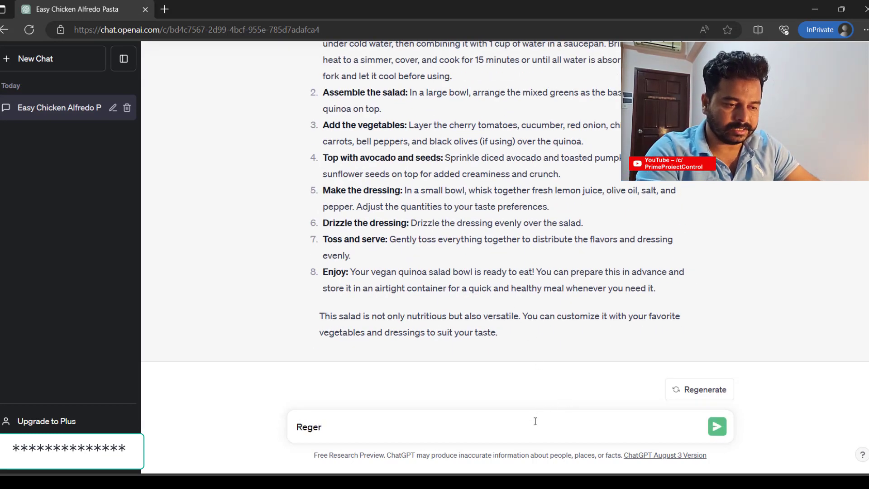
{"action": "key", "text": "BackSpace"}
{"action": "type", "text": "nerate "}
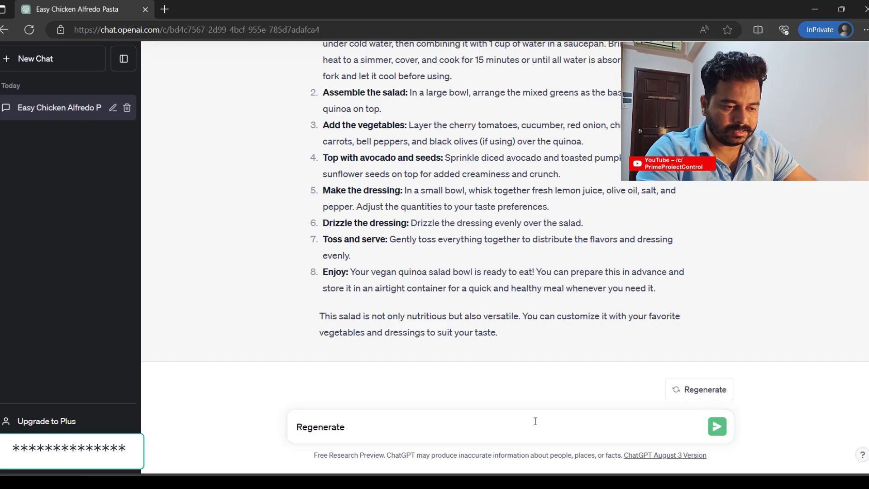
{"action": "type", "text": "vba"}
{"action": "key", "text": "BackSpace"}
{"action": "key", "text": "BackSpace"}
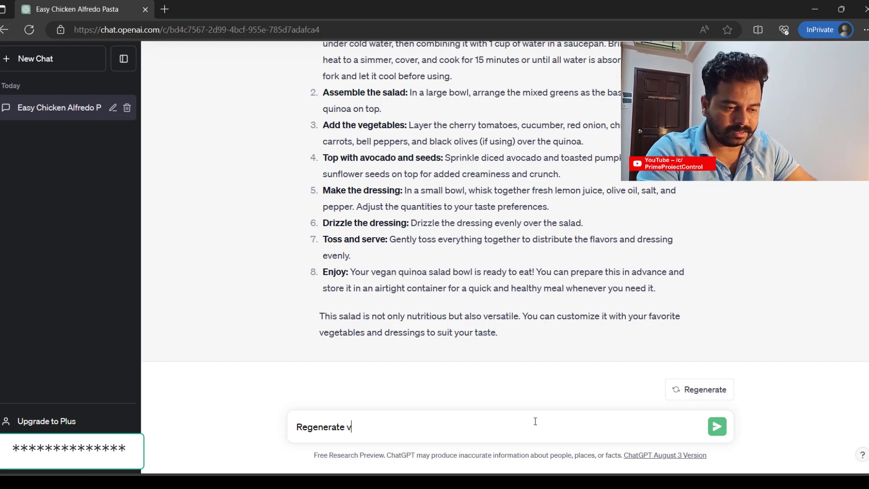
{"action": "type", "text": "ery simp"}
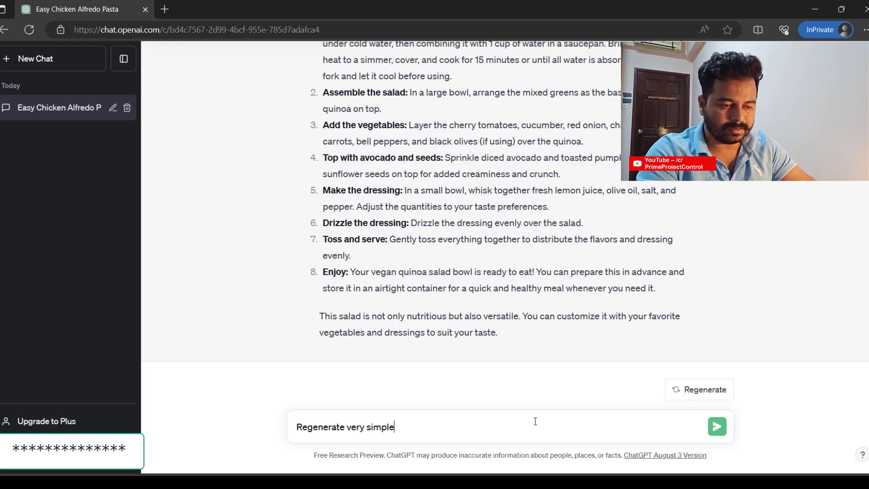
{"action": "type", "text": "le "}
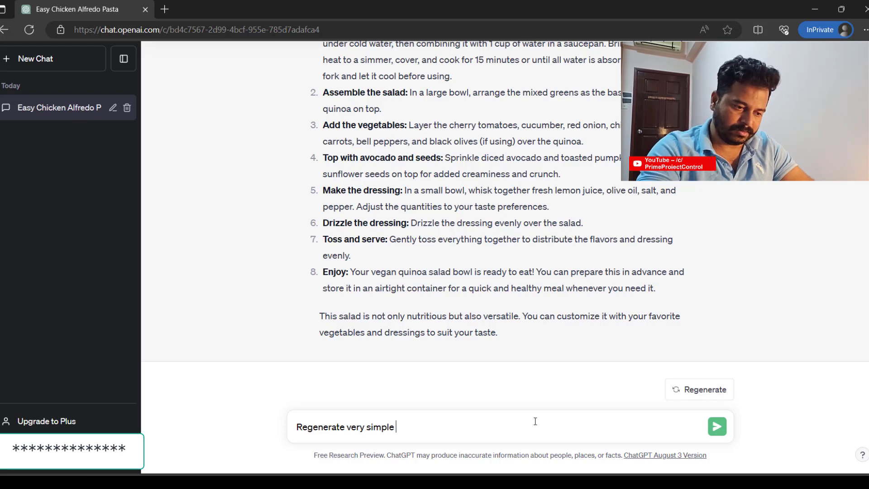
{"action": "type", "text": "receipe"}
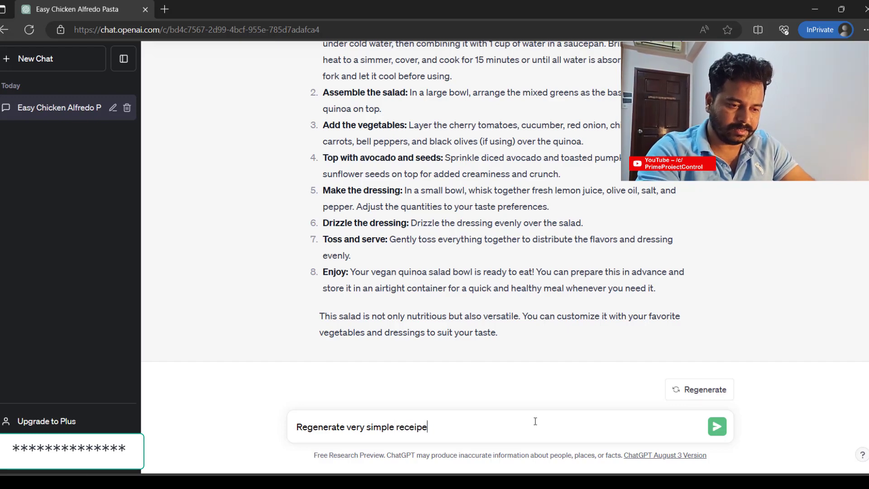
{"action": "key", "text": "Return"}
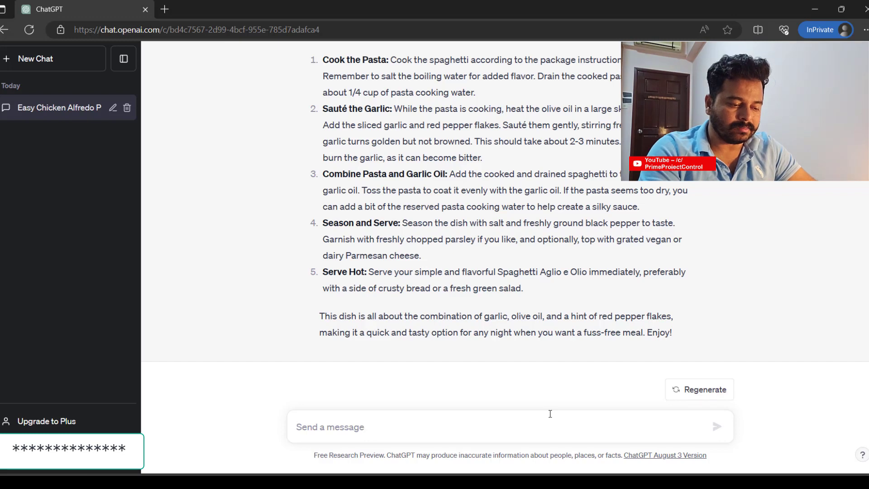
- Send 'Recommend Shopping Places in Los Angels' as a new prompt
{"action": "type", "text": "Rec"}
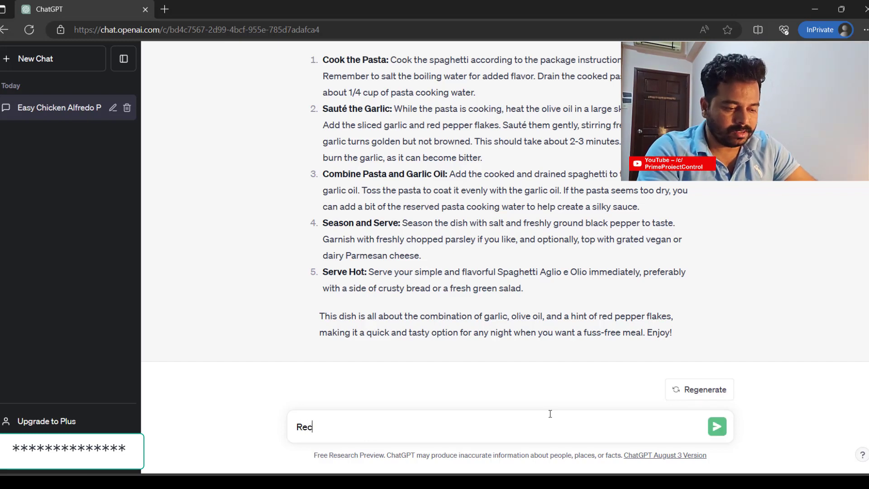
{"action": "type", "text": "ommend Sh"}
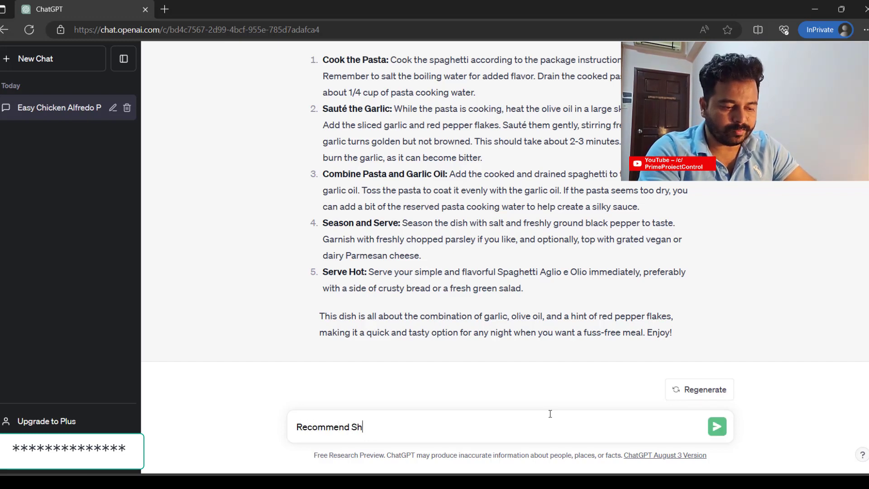
{"action": "type", "text": "opping Places in"}
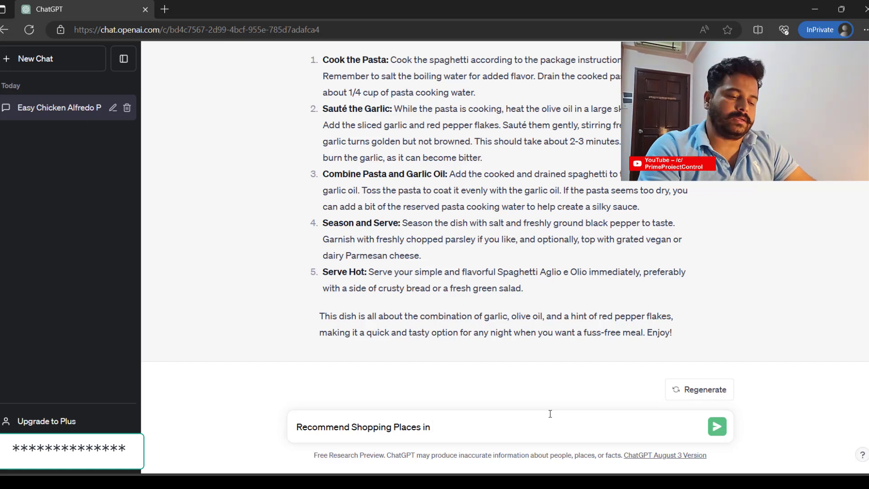
{"action": "type", "text": "os Ange"}
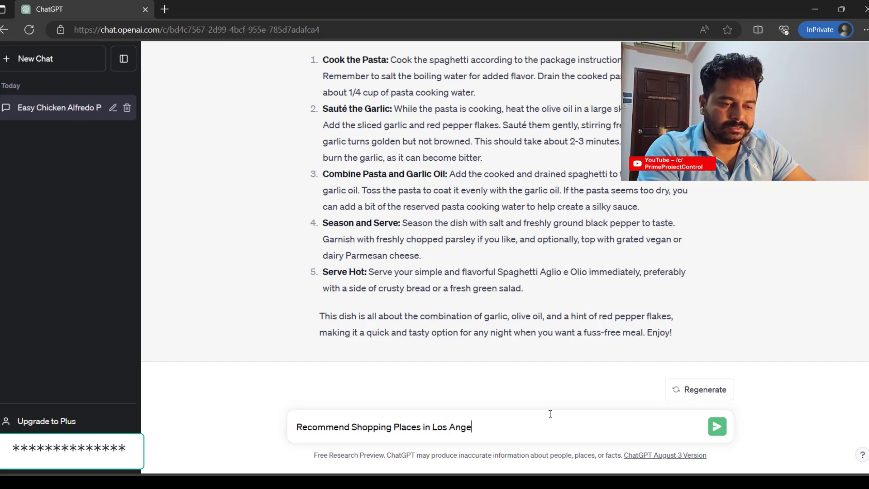
{"action": "type", "text": "ls"}
{"action": "key", "text": "Return"}
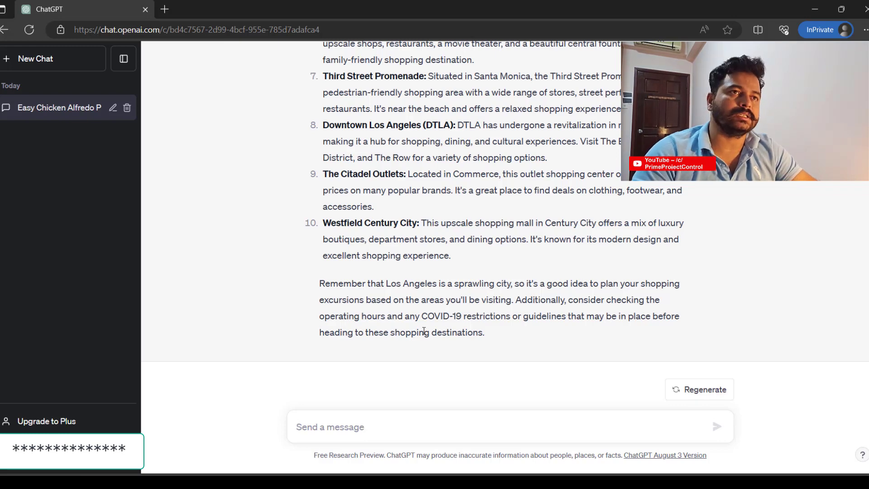
- Send 'Write a Python Code for generative AI', correcting typos along the way
{"action": "type", "text": "W"}
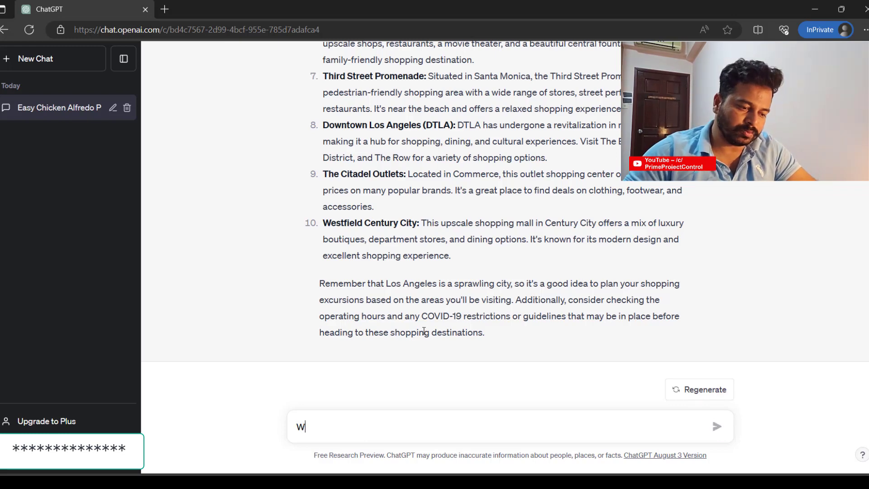
{"action": "type", "text": "rite a Py"}
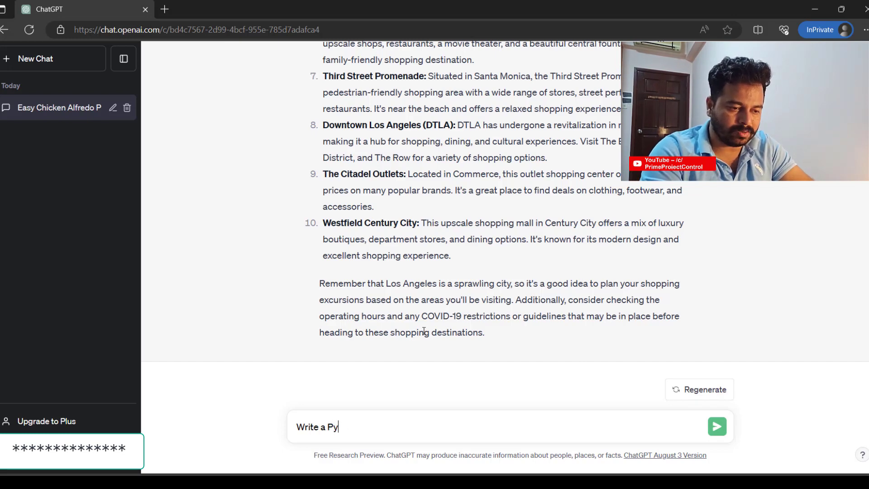
{"action": "type", "text": "thon Code "}
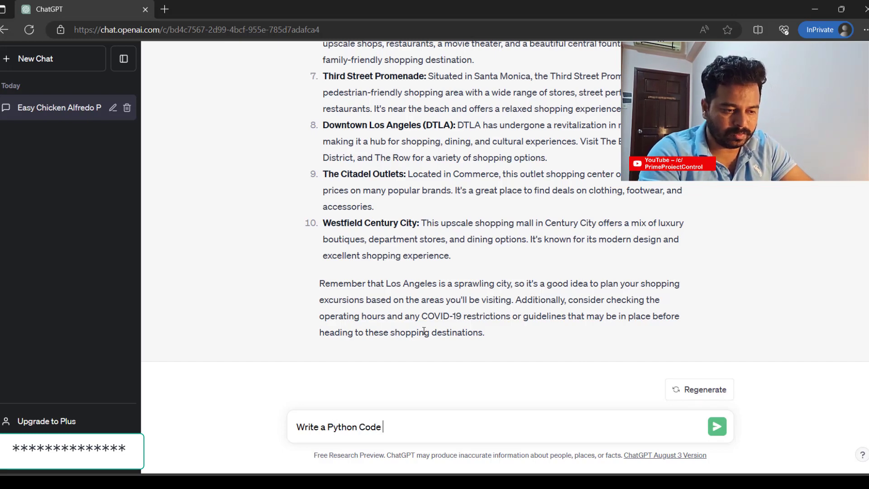
{"action": "type", "text": "for"}
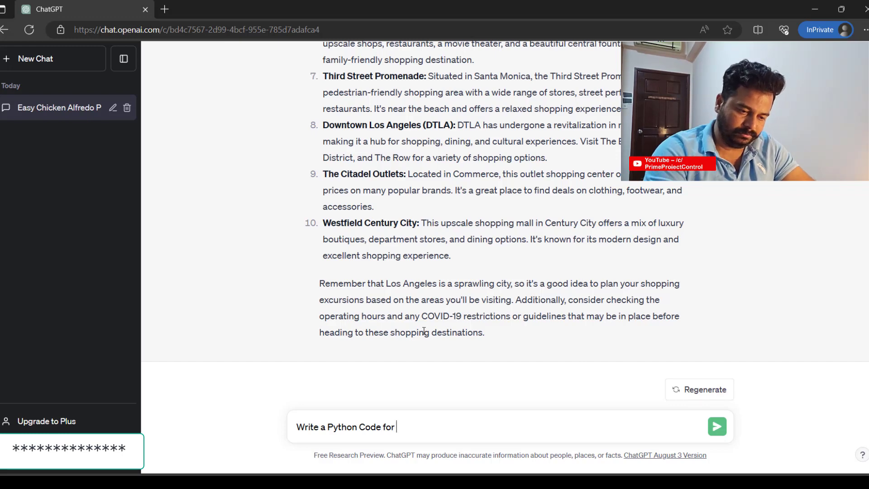
{"action": "type", "text": " Numerical"}
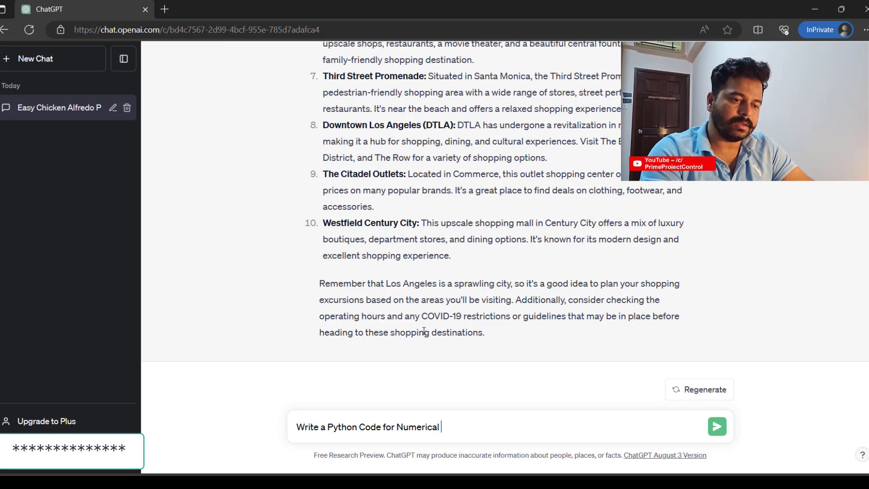
{"action": "key", "text": "BackSpace"}
{"action": "key", "text": "BackSpace"}
{"action": "key", "text": "BackSpace"}
{"action": "key", "text": "BackSpace"}
{"action": "key", "text": "BackSpace"}
{"action": "key", "text": "BackSpace"}
{"action": "key", "text": "BackSpace"}
{"action": "key", "text": "BackSpace"}
{"action": "key", "text": "BackSpace"}
{"action": "key", "text": "BackSpace"}
{"action": "key", "text": "BackSpace"}
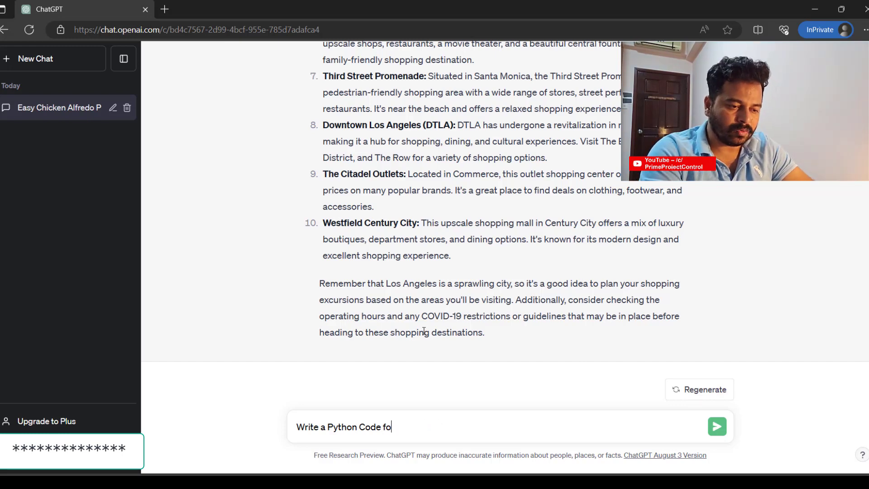
{"action": "type", "text": "r selectin"}
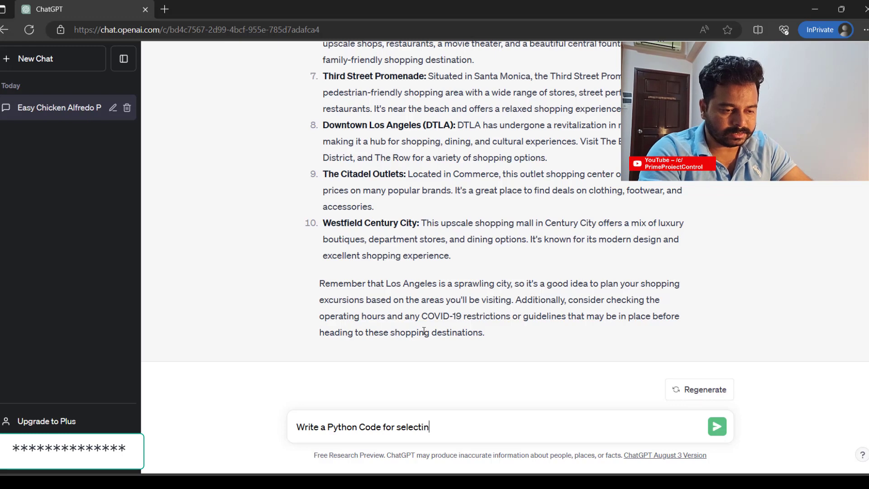
{"action": "type", "text": "g the"}
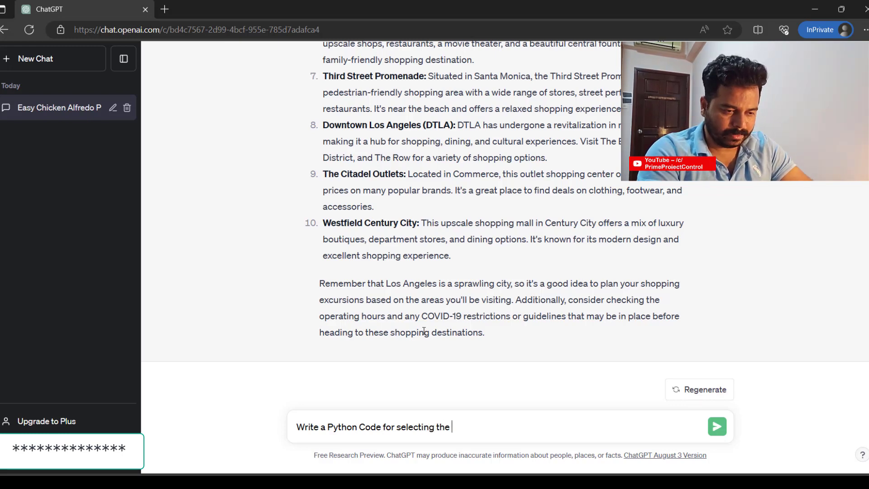
{"action": "type", "text": " p"}
{"action": "key", "text": "BackSpace"}
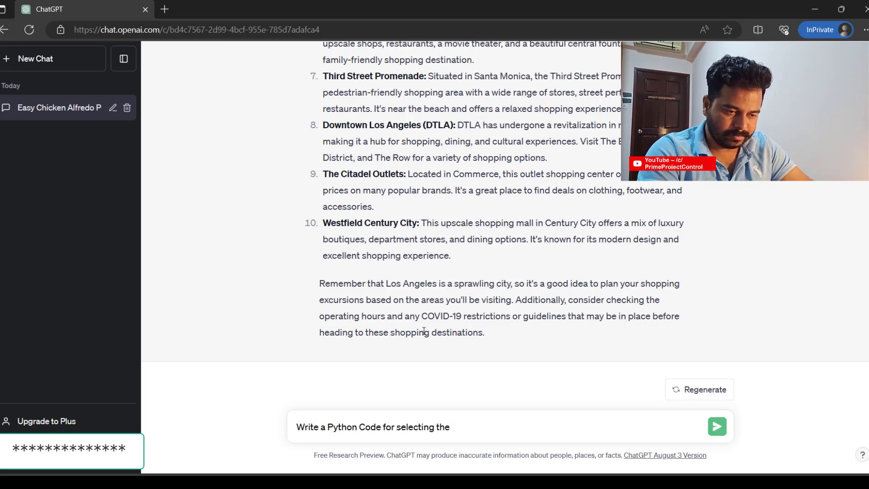
{"action": "key", "text": "BackSpace"}
{"action": "key", "text": "BackSpace"}
{"action": "key", "text": "BackSpace"}
{"action": "key", "text": "BackSpace"}
{"action": "key", "text": "BackSpace"}
{"action": "key", "text": "BackSpace"}
{"action": "key", "text": "BackSpace"}
{"action": "key", "text": "BackSpace"}
{"action": "key", "text": "BackSpace"}
{"action": "key", "text": "BackSpace"}
{"action": "key", "text": "BackSpace"}
{"action": "key", "text": "BackSpace"}
{"action": "key", "text": "BackSpace"}
{"action": "type", "text": "gen"}
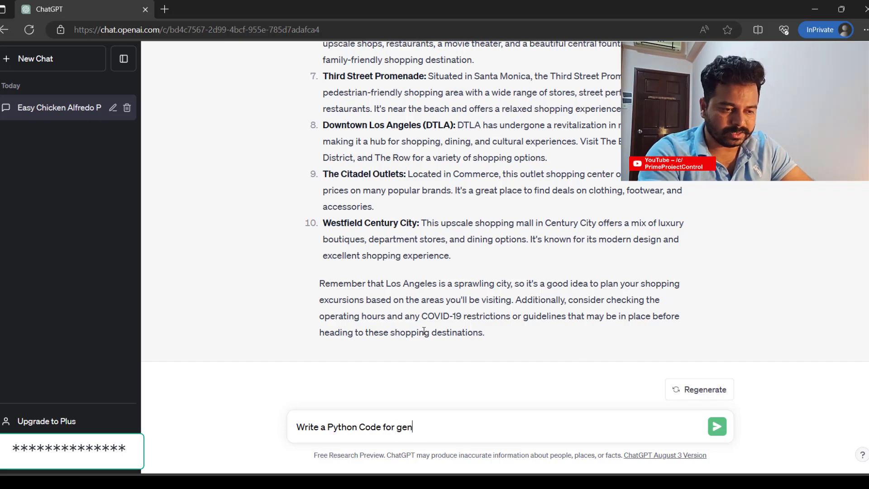
{"action": "type", "text": "erative AI"}
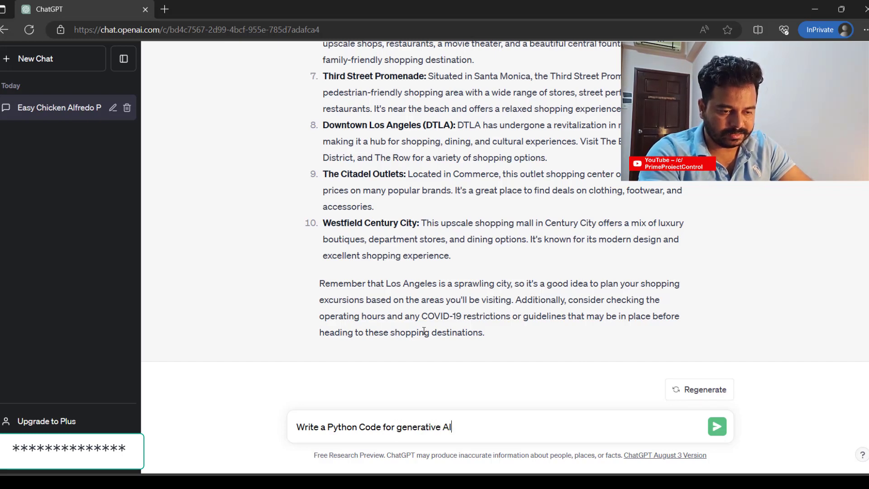
{"action": "key", "text": "Return"}
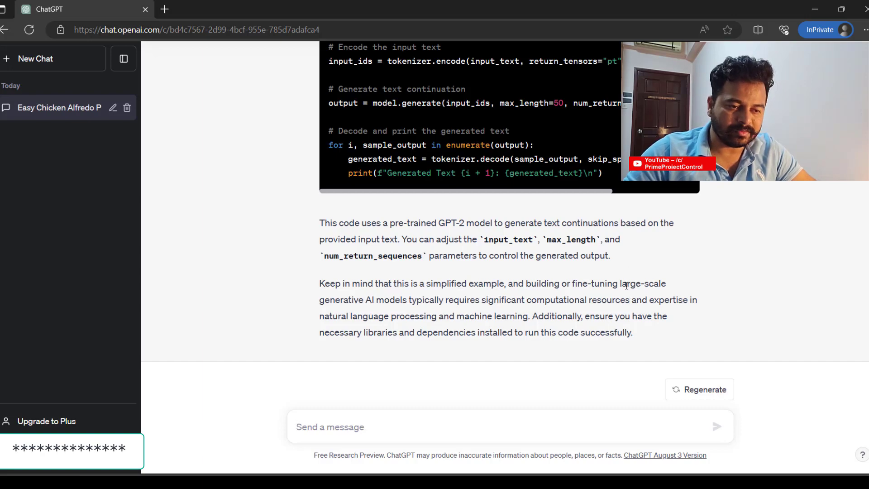
- Scroll through the GPT-2 text-generation code reply to its closing usage notes
{"action": "scroll", "coordinate": [619, 333], "scroll_direction": "up", "scroll_amount": 10}
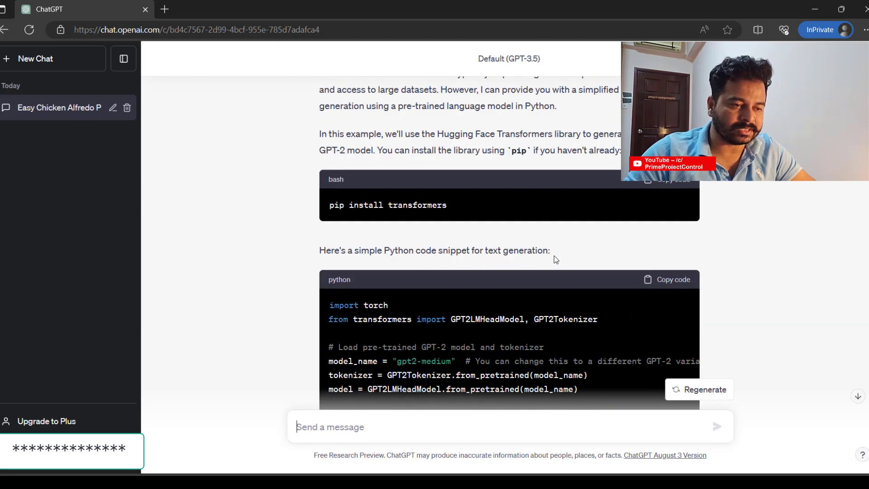
{"action": "scroll", "coordinate": [554, 256], "scroll_direction": "up", "scroll_amount": 4}
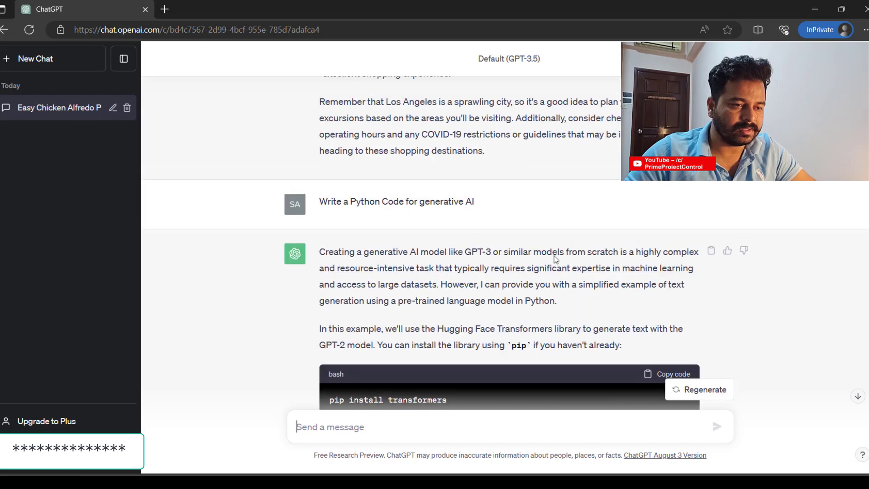
{"action": "scroll", "coordinate": [696, 230], "scroll_direction": "down", "scroll_amount": 3}
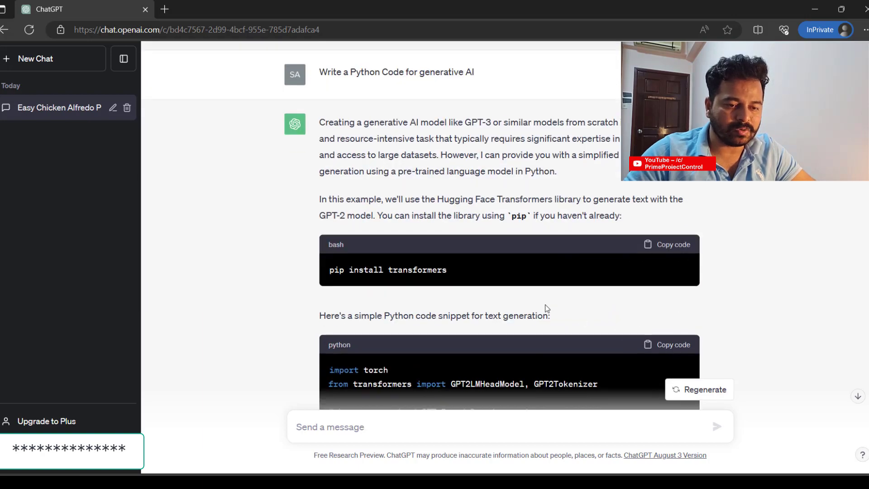
{"action": "scroll", "coordinate": [528, 297], "scroll_direction": "up", "scroll_amount": 2}
{"action": "scroll", "coordinate": [528, 298], "scroll_direction": "down", "scroll_amount": 12}
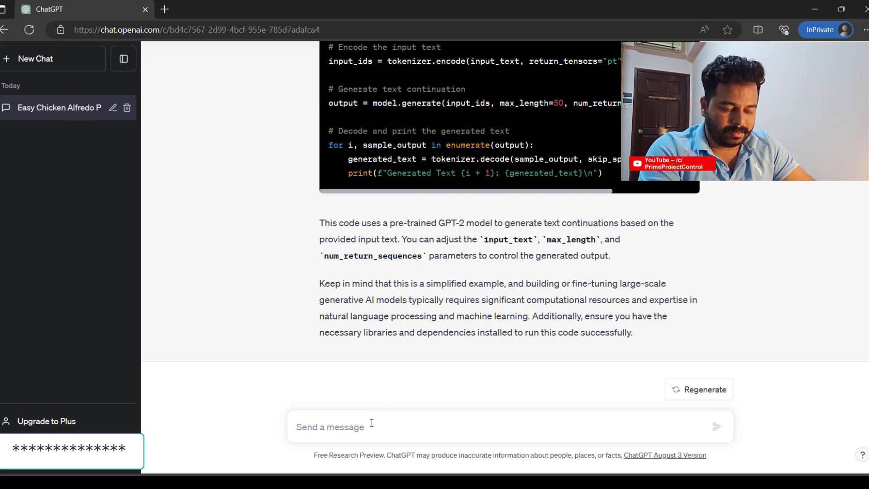
- Send the prompt 'Write a Covering Letter for Project Manager role in Los Angeles'
{"action": "type", "text": "Prompt"}
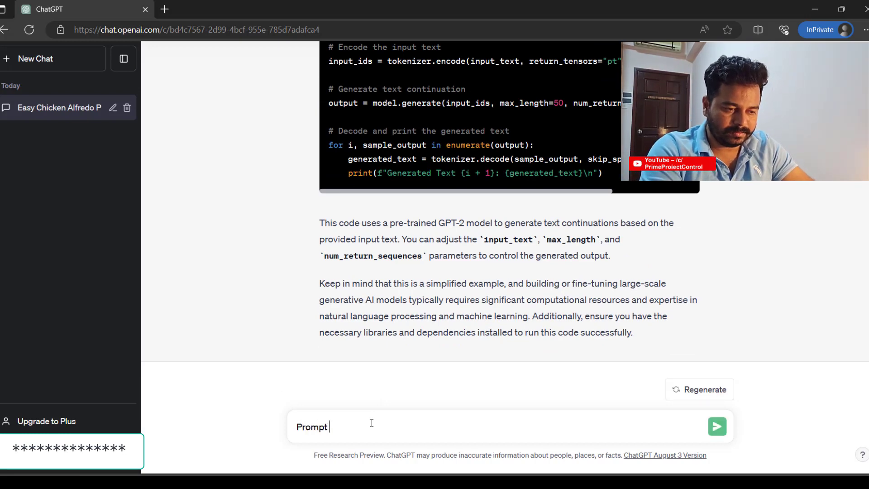
{"action": "type", "text": " Create "}
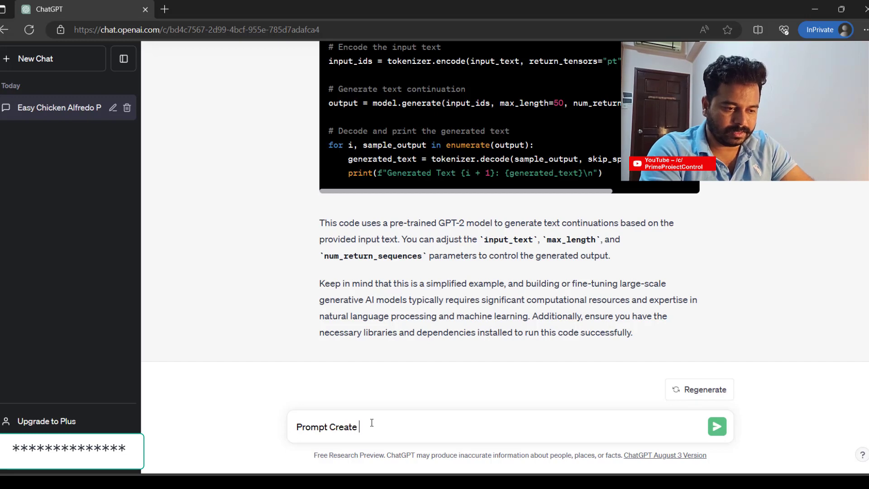
{"action": "type", "text": "a Ge"}
{"action": "key", "text": "BackSpace"}
{"action": "key", "text": "BackSpace"}
{"action": "key", "text": "BackSpace"}
{"action": "key", "text": "BackSpace"}
{"action": "key", "text": "BackSpace"}
{"action": "key", "text": "BackSpace"}
{"action": "key", "text": "BackSpace"}
{"action": "key", "text": "BackSpace"}
{"action": "key", "text": "BackSpace"}
{"action": "key", "text": "BackSpace"}
{"action": "key", "text": "BackSpace"}
{"action": "key", "text": "BackSpace"}
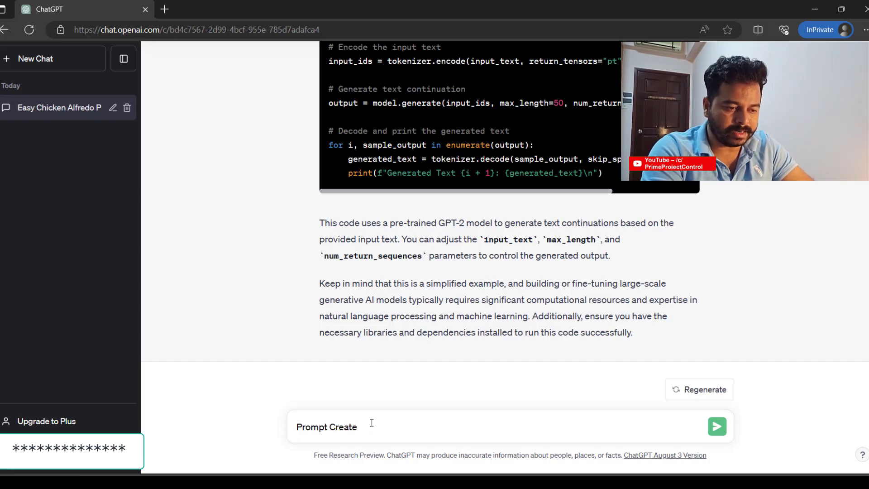
{"action": "type", "text": "Write a Coverring Letter"}
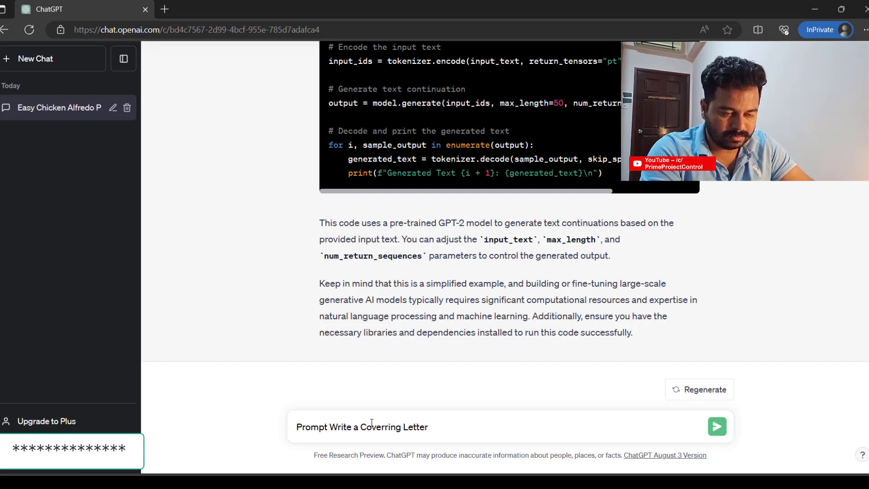
{"action": "type", "text": " for"}
{"action": "key", "text": "BackSpace"}
{"action": "key", "text": "BackSpace"}
{"action": "key", "text": "BackSpace"}
{"action": "key", "text": "BackSpace"}
{"action": "key", "text": "BackSpace"}
{"action": "key", "text": "BackSpace"}
{"action": "key", "text": "BackSpace"}
{"action": "key", "text": "BackSpace"}
{"action": "key", "text": "BackSpace"}
{"action": "key", "text": "BackSpace"}
{"action": "key", "text": "BackSpace"}
{"action": "key", "text": "BackSpace"}
{"action": "type", "text": "ng Let"}
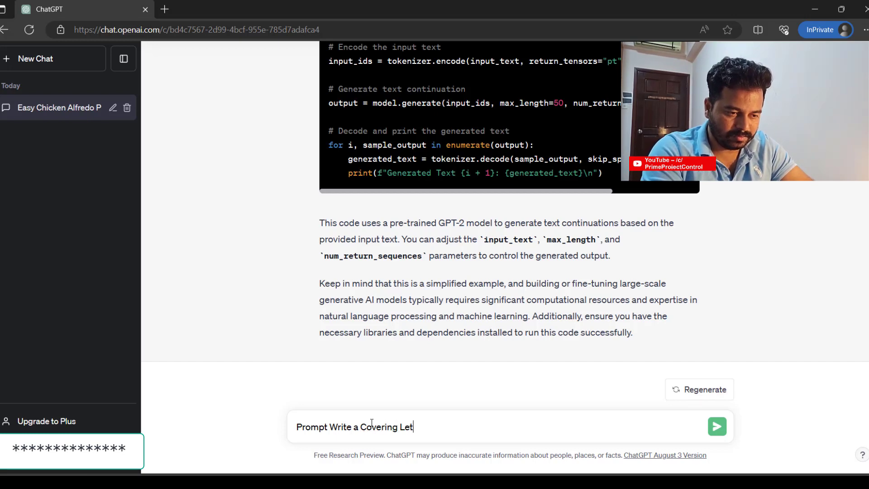
{"action": "type", "text": "ter for Project Mana"}
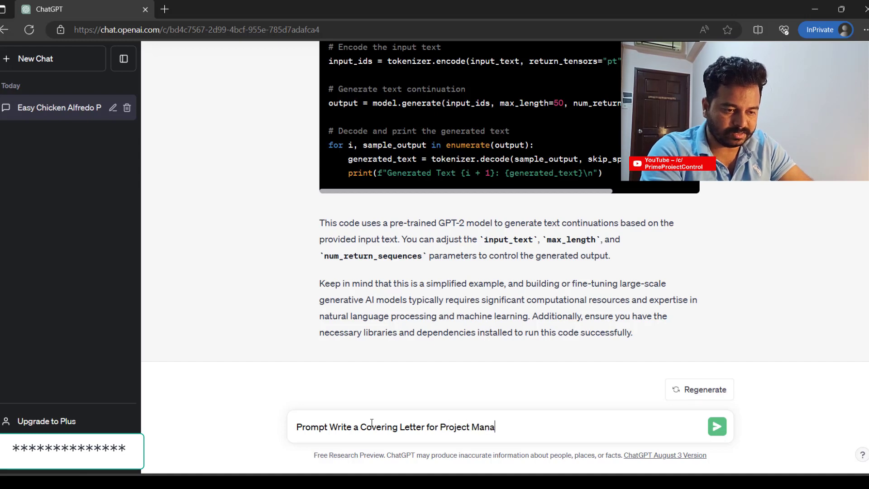
{"action": "type", "text": "ger role in "}
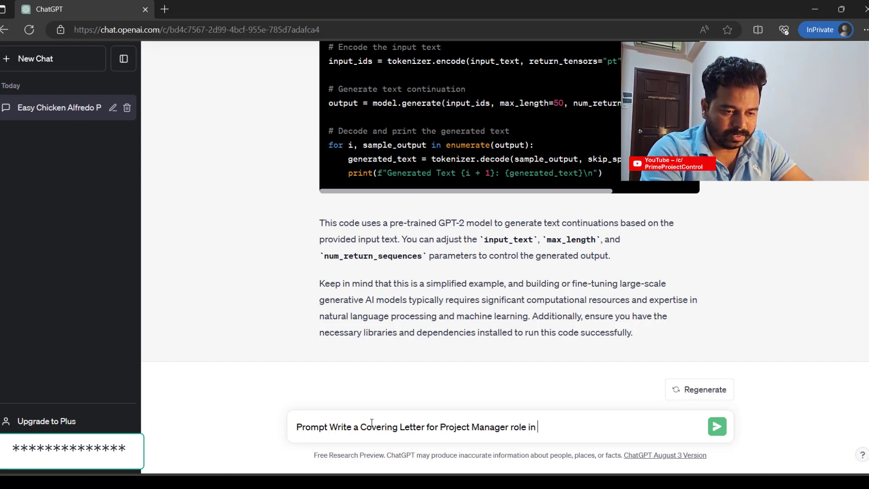
{"action": "type", "text": "Cal"}
{"action": "key", "text": "BackSpace"}
{"action": "type", "text": "Los Angeles"}
{"action": "key", "text": "Return"}
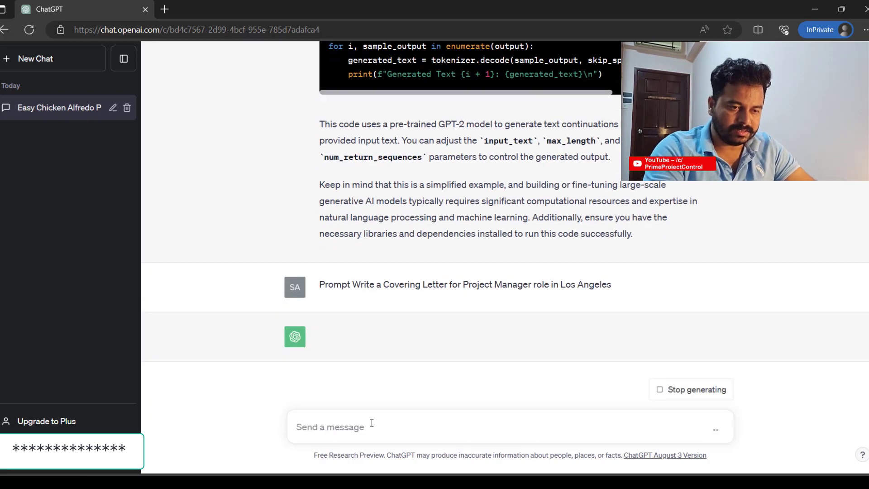
- Follow the Project Manager cover letter down to its sign-off as it generates
{"action": "scroll", "coordinate": [298, 382], "scroll_direction": "down", "scroll_amount": 3}
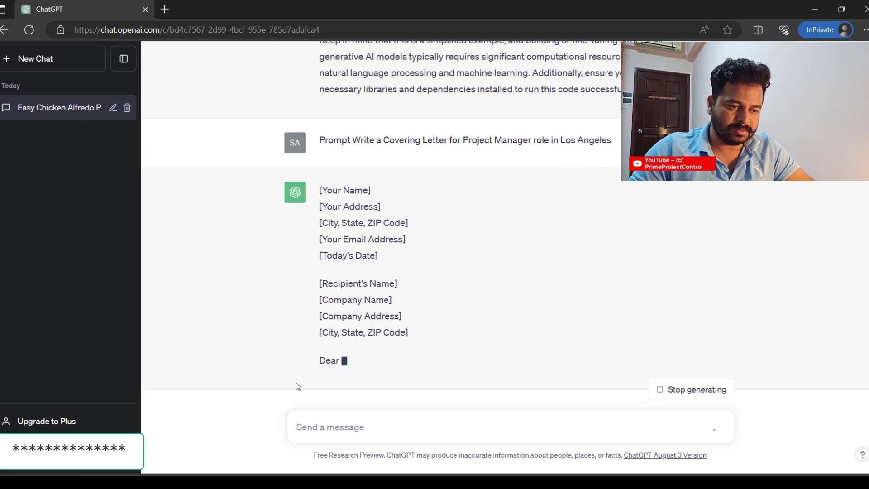
{"action": "scroll", "coordinate": [298, 383], "scroll_direction": "down", "scroll_amount": 4}
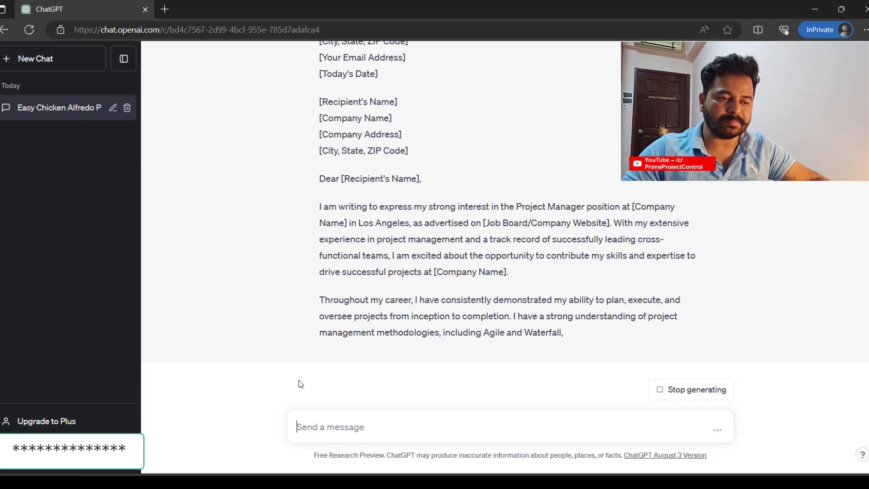
{"action": "scroll", "coordinate": [299, 384], "scroll_direction": "down", "scroll_amount": 3}
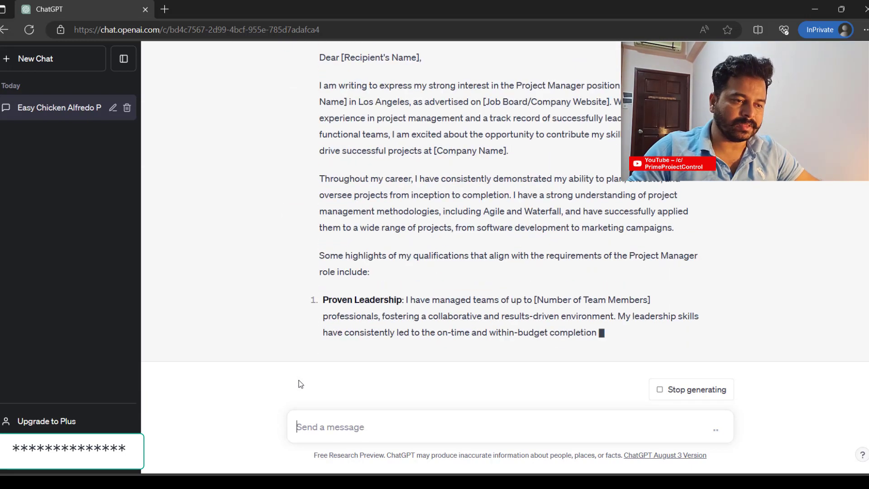
{"action": "scroll", "coordinate": [301, 384], "scroll_direction": "down", "scroll_amount": 3}
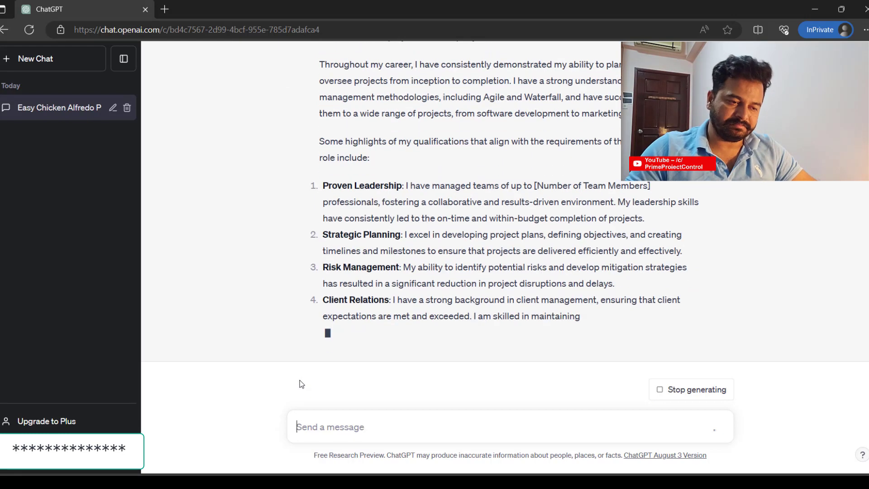
{"action": "scroll", "coordinate": [300, 384], "scroll_direction": "down", "scroll_amount": 2}
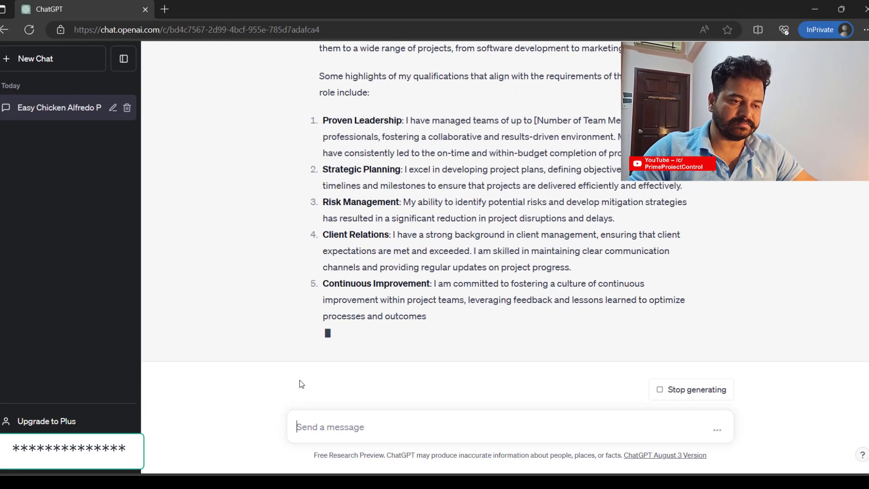
{"action": "scroll", "coordinate": [539, 371], "scroll_direction": "down", "scroll_amount": 2}
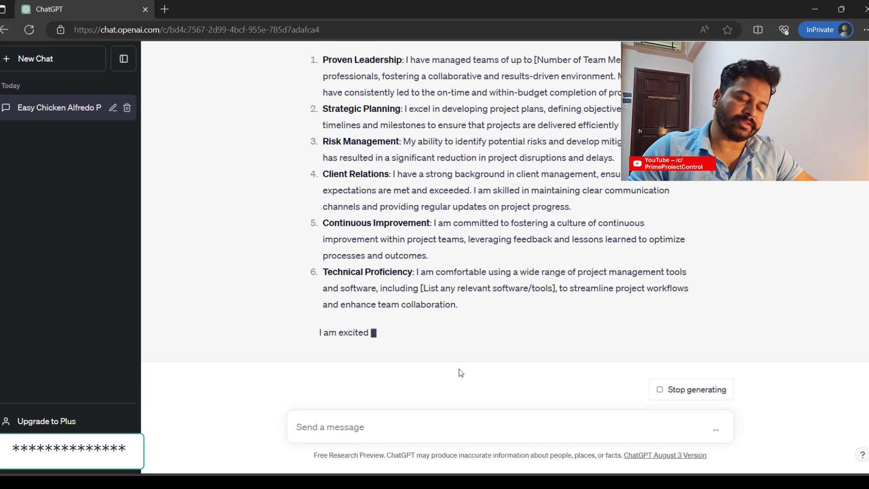
{"action": "scroll", "coordinate": [590, 372], "scroll_direction": "down", "scroll_amount": 6}
{"action": "scroll", "coordinate": [590, 376], "scroll_direction": "down", "scroll_amount": 3}
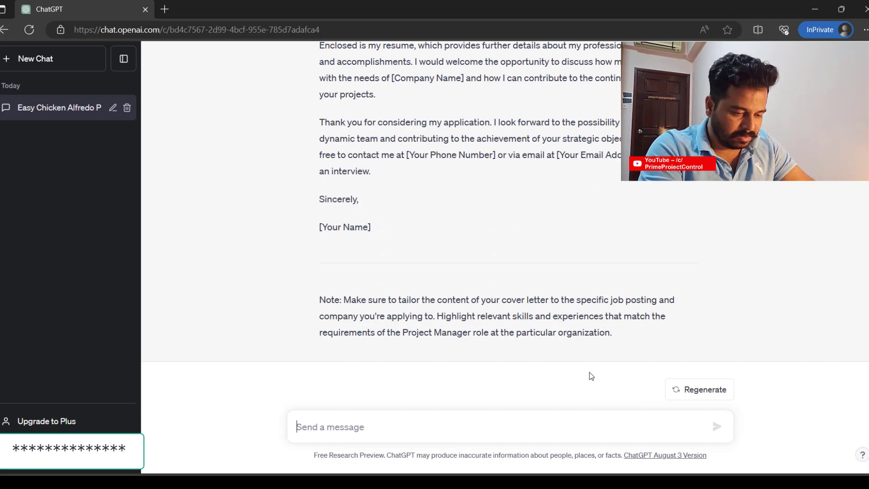
- Draft the prompt for a LinkedIn post about a new Open AI AI Researcher job, 1 Jan 2024, New York
{"action": "type", "text": "Wr"}
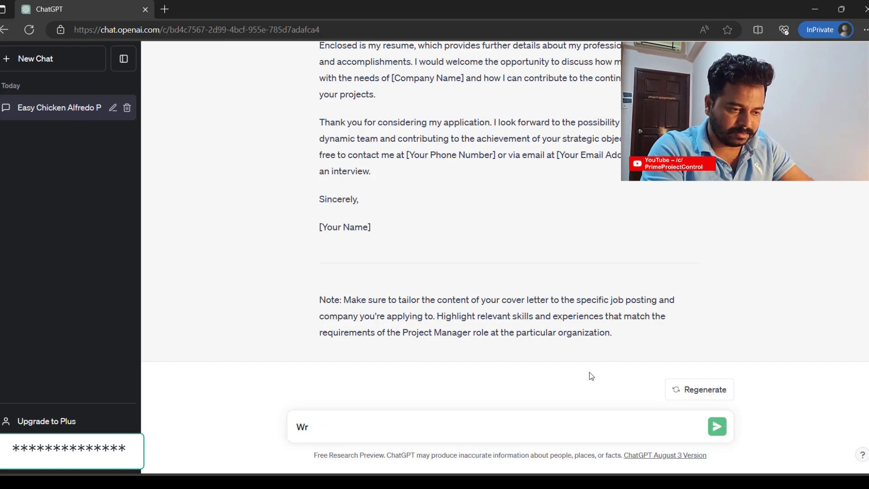
{"action": "type", "text": "tte a"}
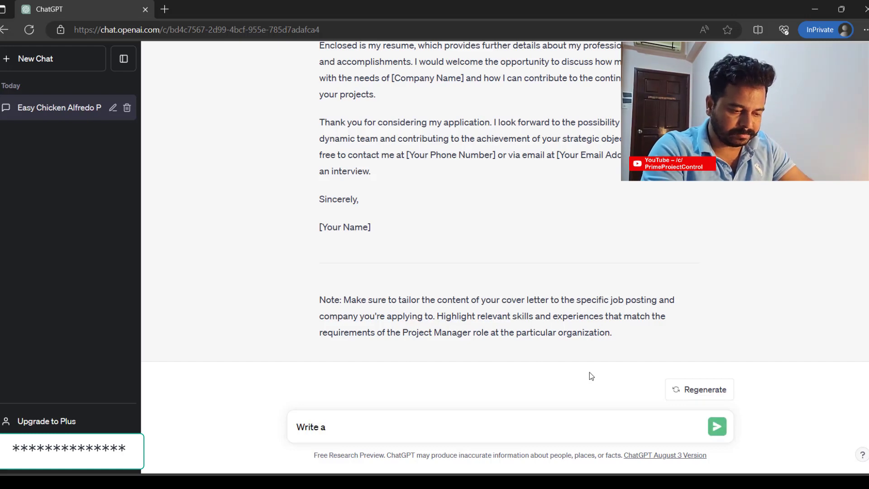
{"action": "type", "text": " a"}
{"action": "key", "text": "BackSpace"}
{"action": "key", "text": "BackSpace"}
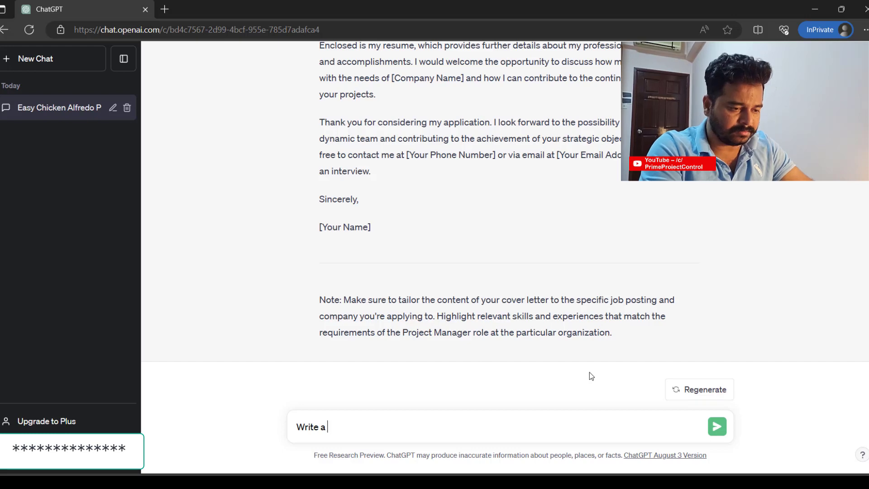
{"action": "key", "text": "ctrl+a"}
{"action": "key", "text": "BackSpace"}
{"action": "type", "text": "Prompt"}
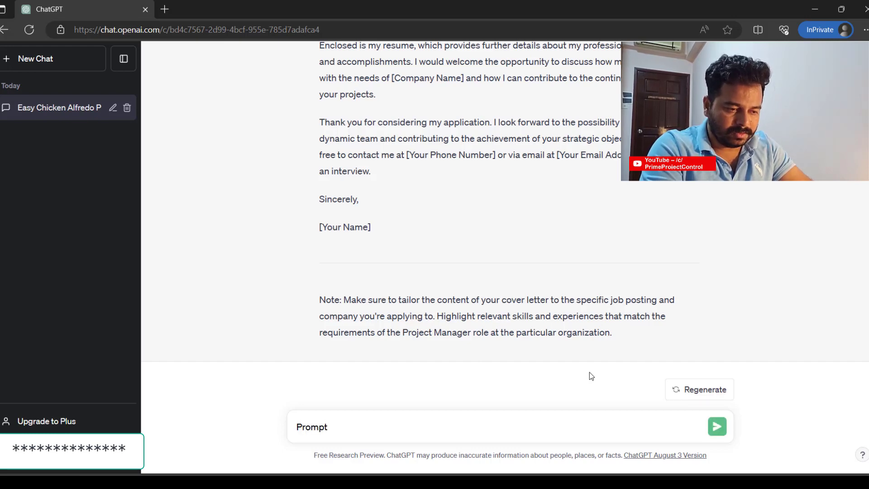
{"action": "type", "text": " Write "}
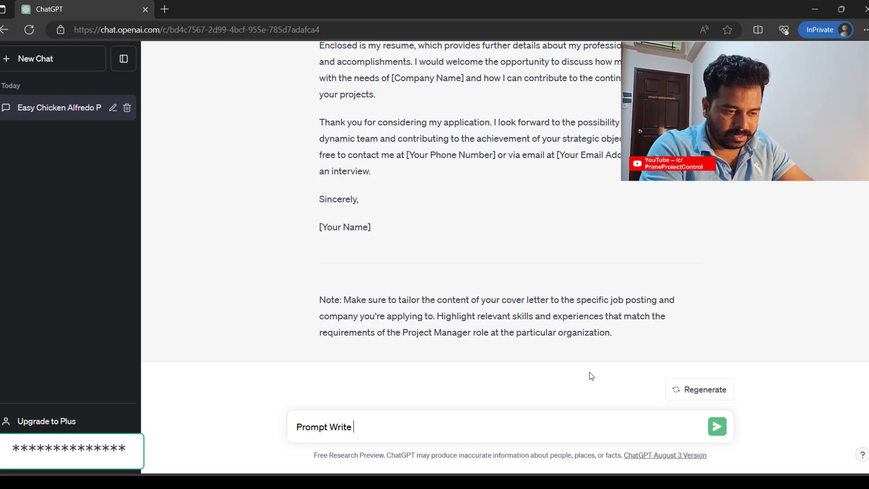
{"action": "type", "text": "a Linkedn"}
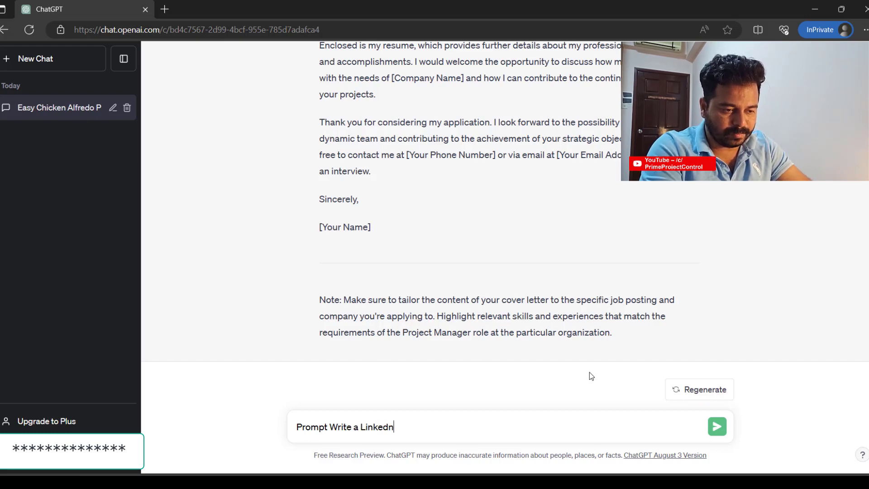
{"action": "key", "text": "BackSpace"}
{"action": "type", "text": "in post "}
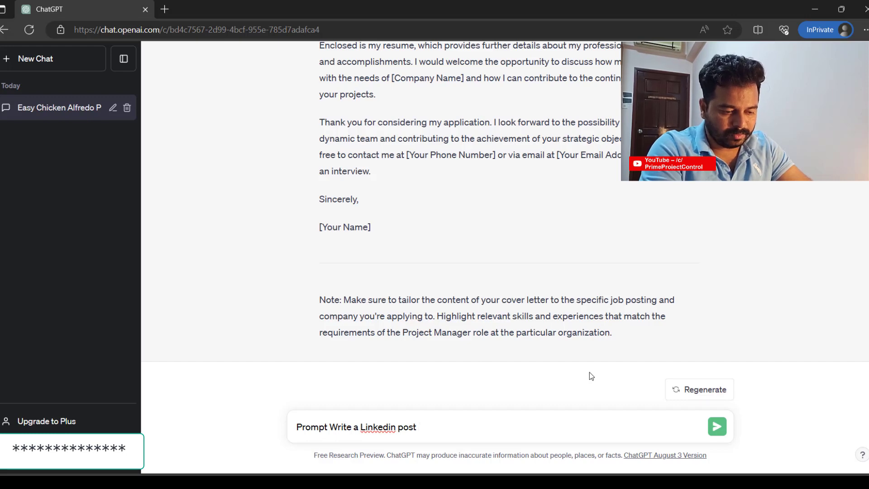
{"action": "type", "text": "descri"}
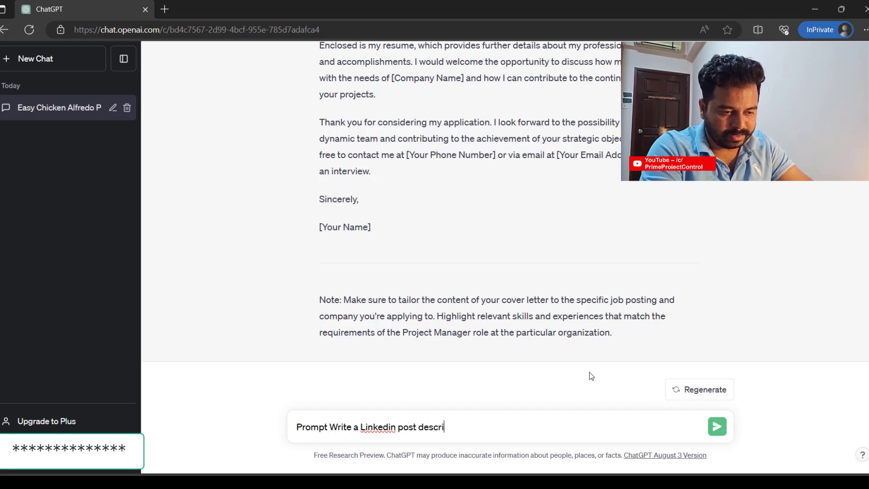
{"action": "type", "text": "bing my "}
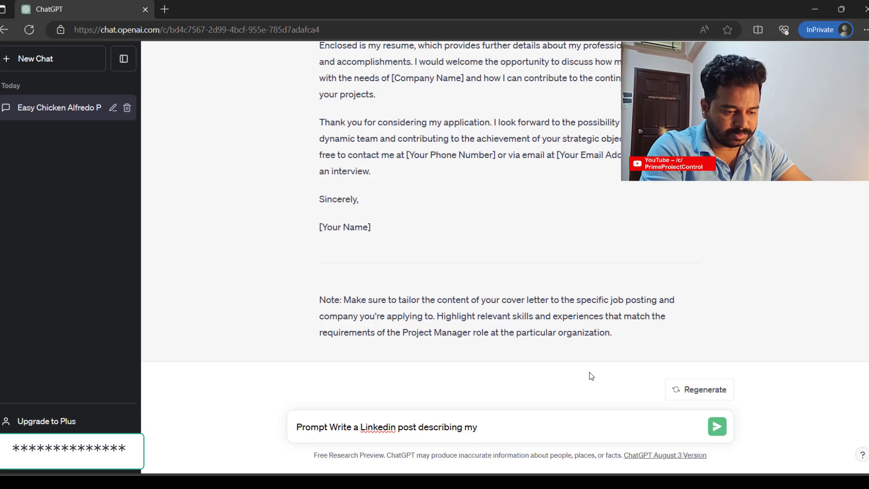
{"action": "type", "text": "new job a "}
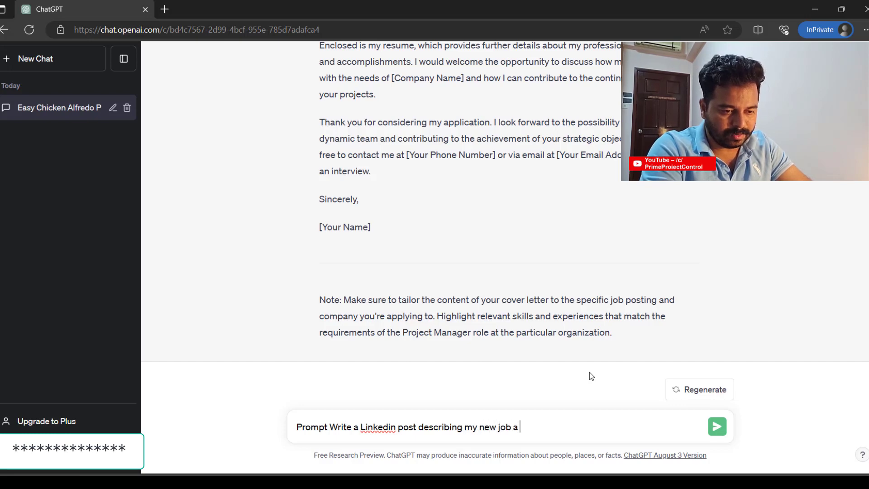
{"action": "type", "text": "Goog"}
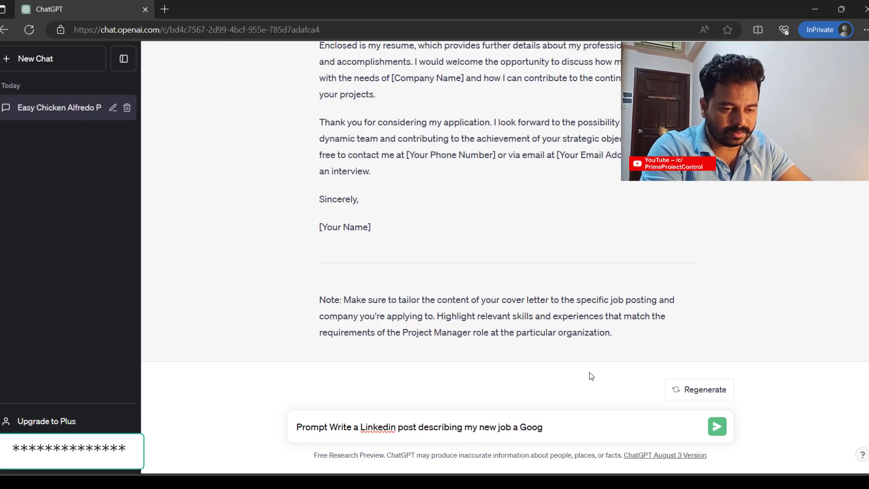
{"action": "key", "text": "BackSpace"}
{"action": "key", "text": "BackSpace"}
{"action": "key", "text": "BackSpace"}
{"action": "key", "text": "BackSpace"}
{"action": "key", "text": "BackSpace"}
{"action": "type", "text": "t "}
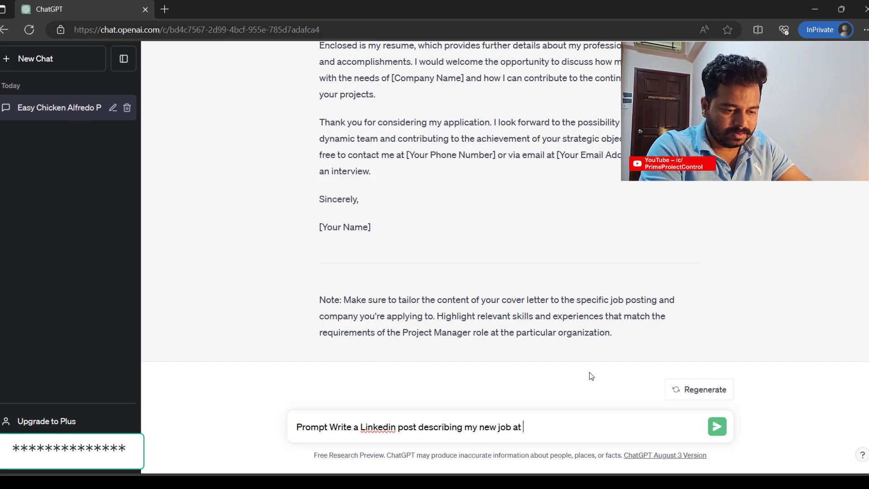
{"action": "type", "text": "Open AI a"}
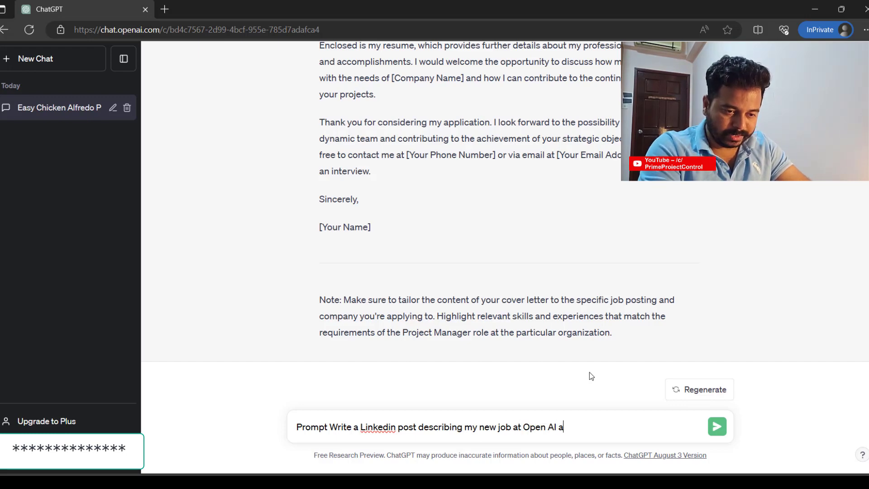
{"action": "type", "text": "s a "}
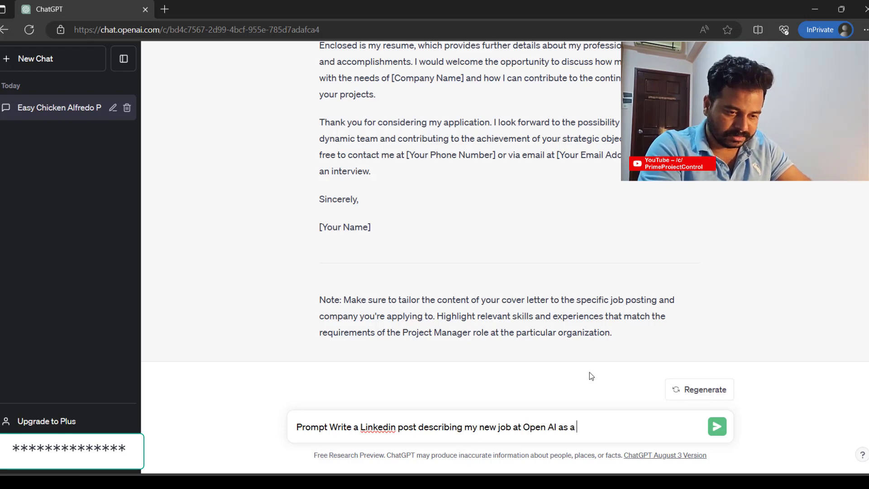
{"action": "type", "text": "AI Re"}
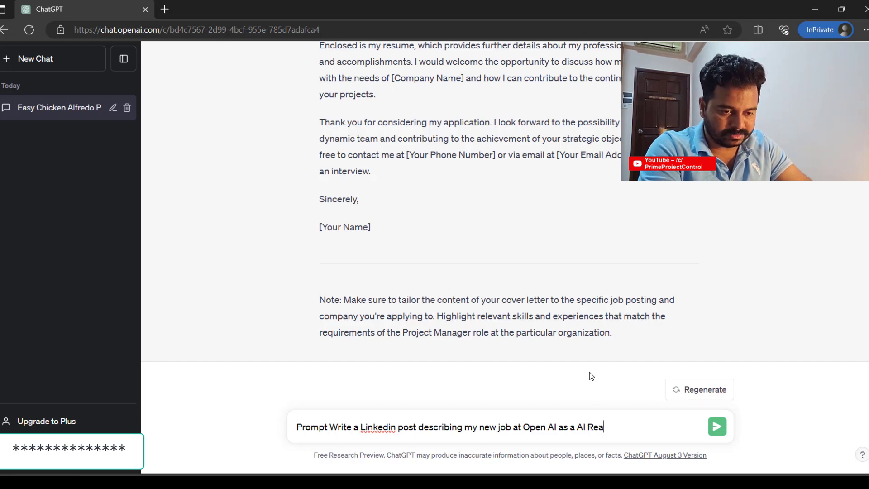
{"action": "type", "text": "sear"}
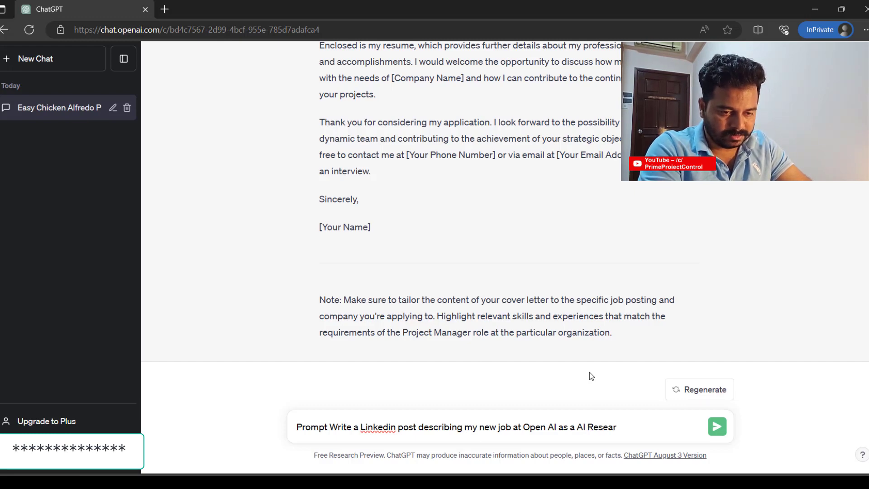
{"action": "type", "text": "cher start"}
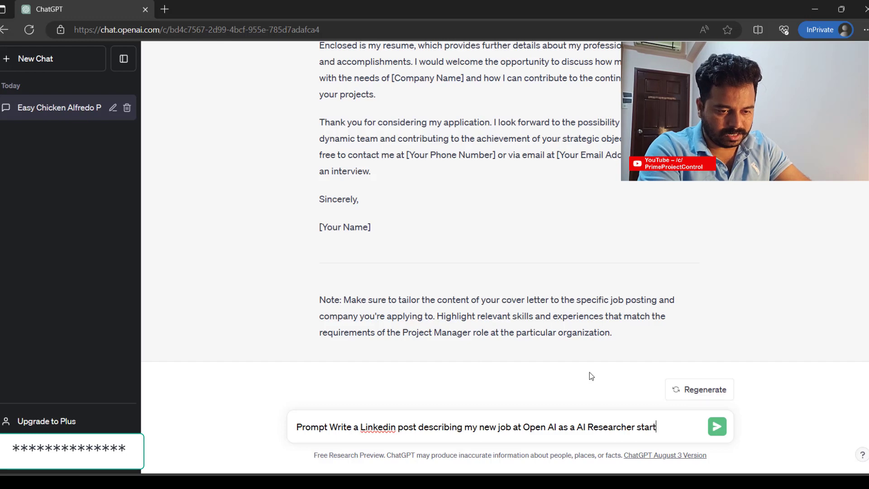
{"action": "type", "text": "ing from 1"}
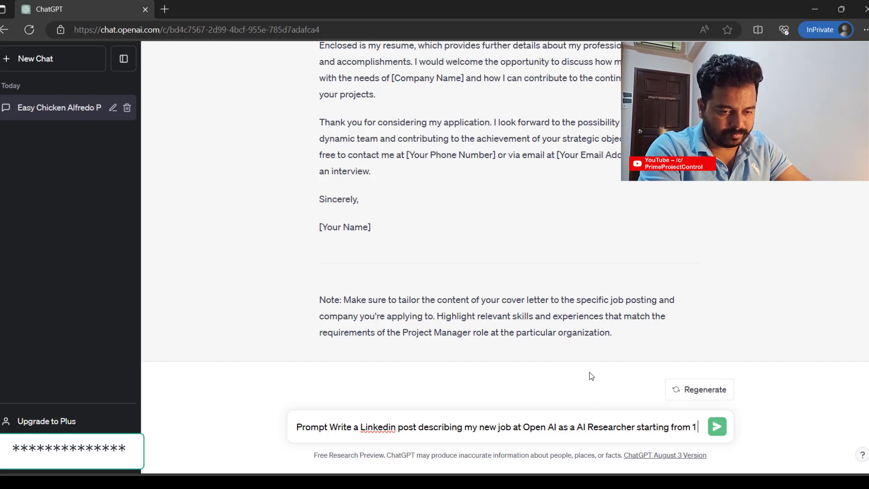
{"action": "type", "text": "Jan 2024"}
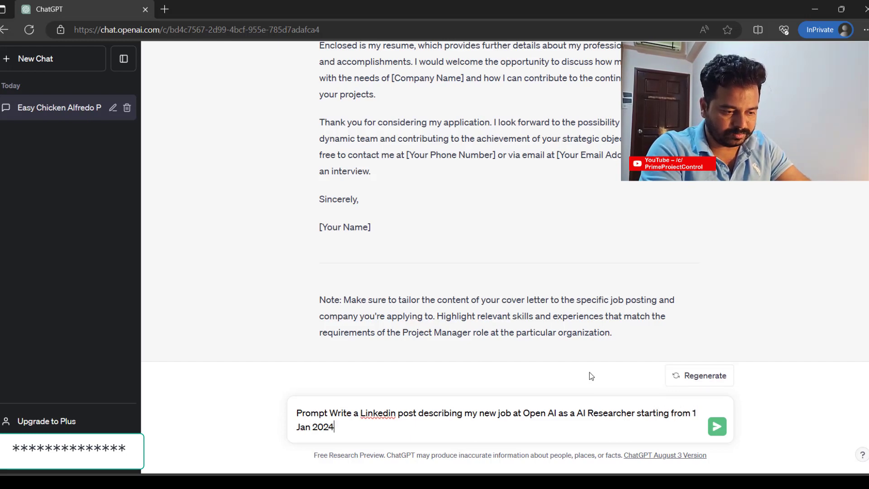
{"action": "type", "text": " based "}
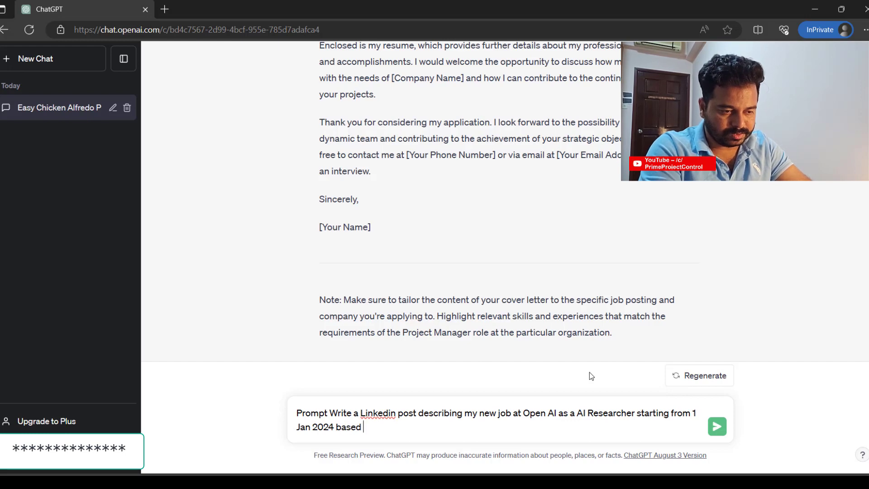
{"action": "type", "text": "at New "}
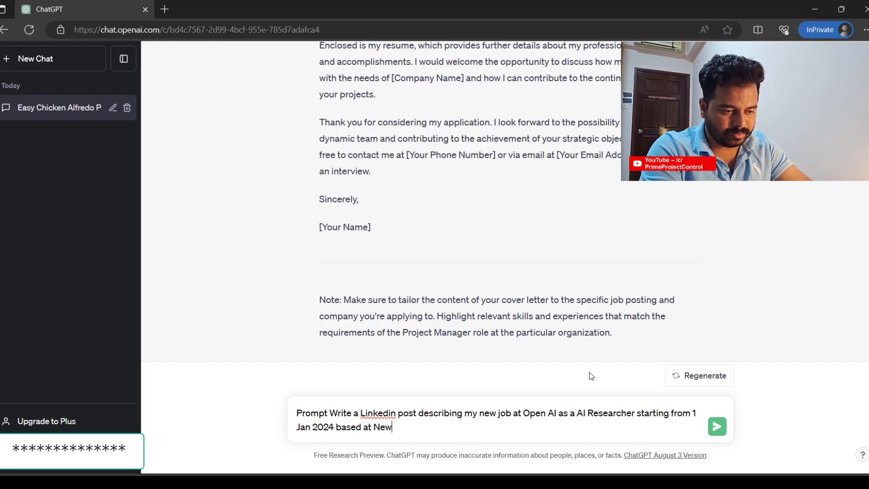
{"action": "type", "text": "York"}
- Send the LinkedIn post prompt, then request the post regenerated in less than 100 words
{"action": "key", "text": "Return"}
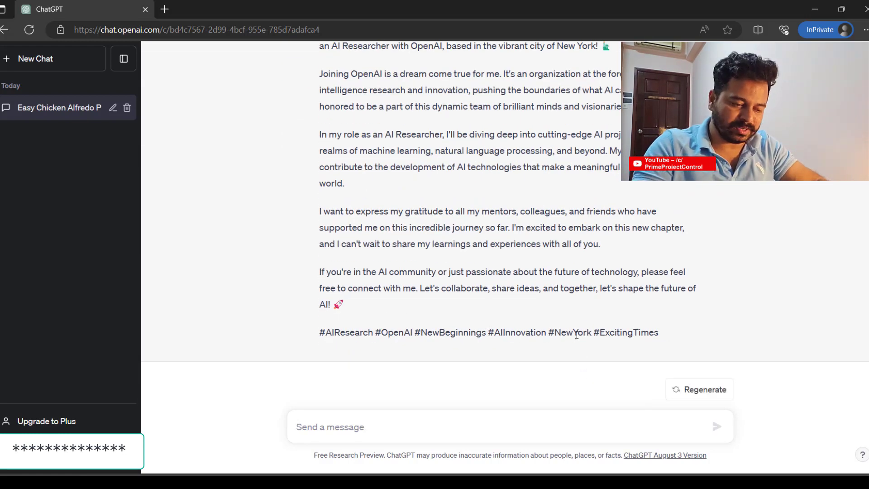
{"action": "type", "text": "Regenerate abov"}
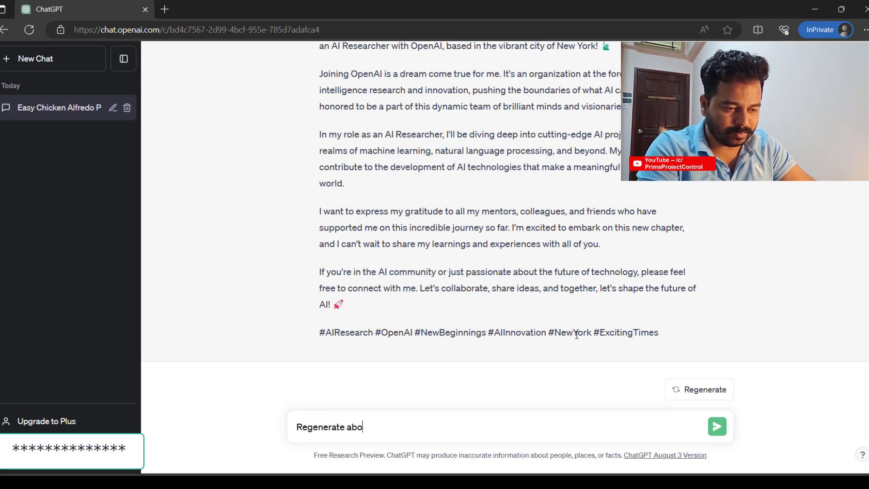
{"action": "key", "text": "BackSpace"}
{"action": "key", "text": "BackSpace"}
{"action": "key", "text": "BackSpace"}
{"action": "key", "text": "BackSpace"}
{"action": "type", "text": "the abo"}
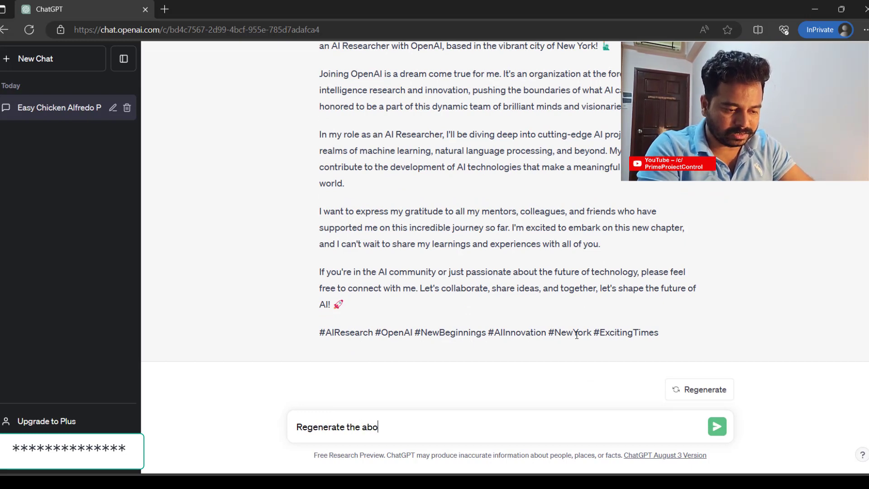
{"action": "type", "text": "ve less than 100 words"}
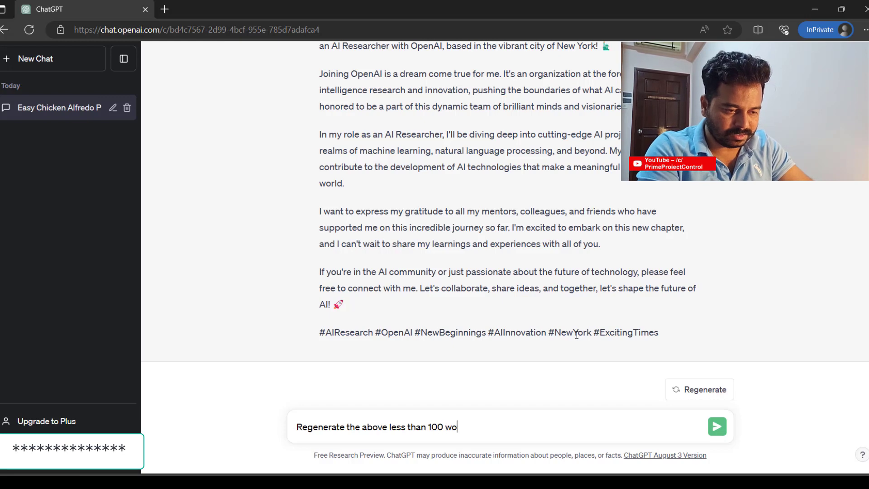
{"action": "key", "text": "Return"}
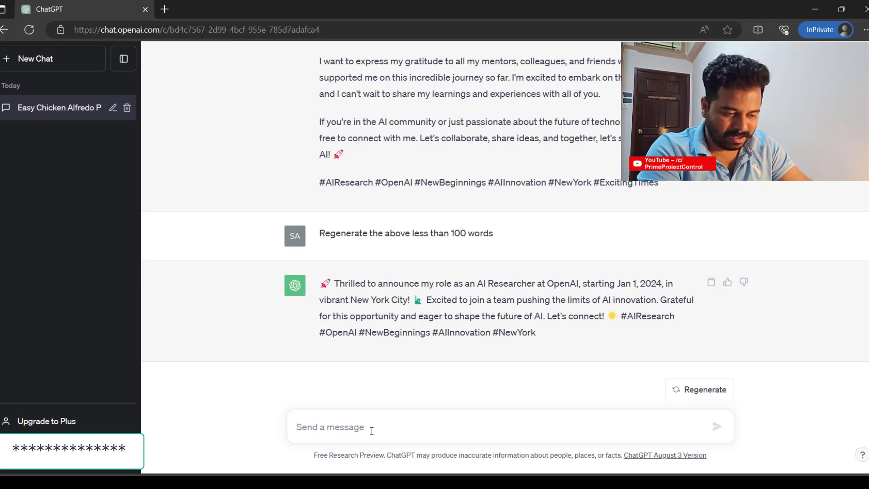
- Ask 'Provide Excel formula for Auto Matching function' and review the COUNTIF and SUMIF answer
{"action": "type", "text": "Provide Excv"}
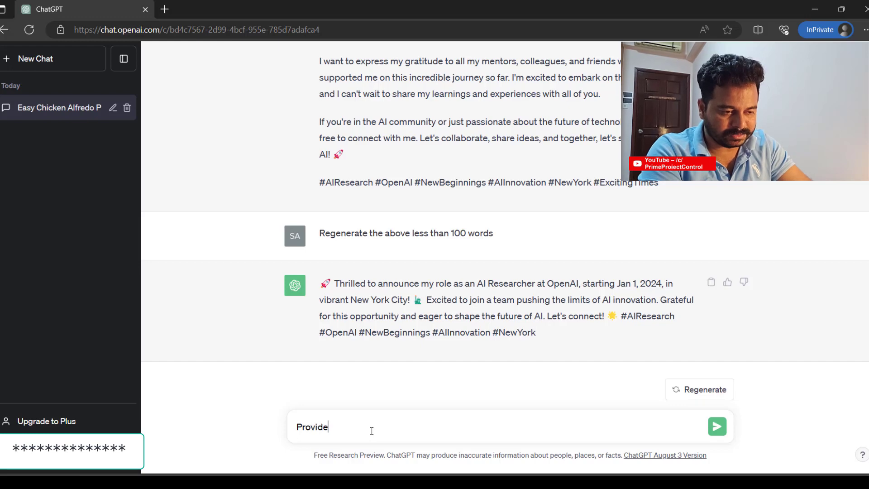
{"action": "key", "text": "BackSpace"}
{"action": "type", "text": "el"}
{"action": "key", "text": "BackSpace"}
{"action": "key", "text": "BackSpace"}
{"action": "type", "text": "el formula"}
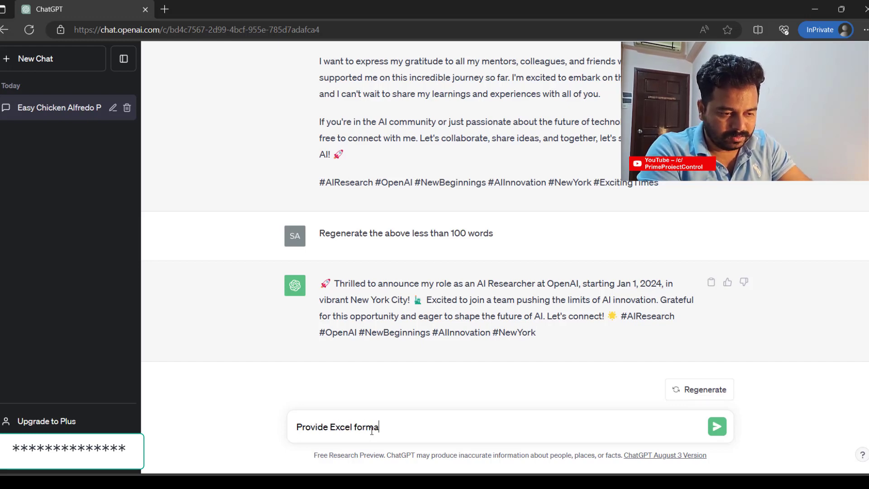
{"action": "key", "text": "BackSpace"}
{"action": "key", "text": "BackSpace"}
{"action": "key", "text": "BackSpace"}
{"action": "type", "text": "ula f"}
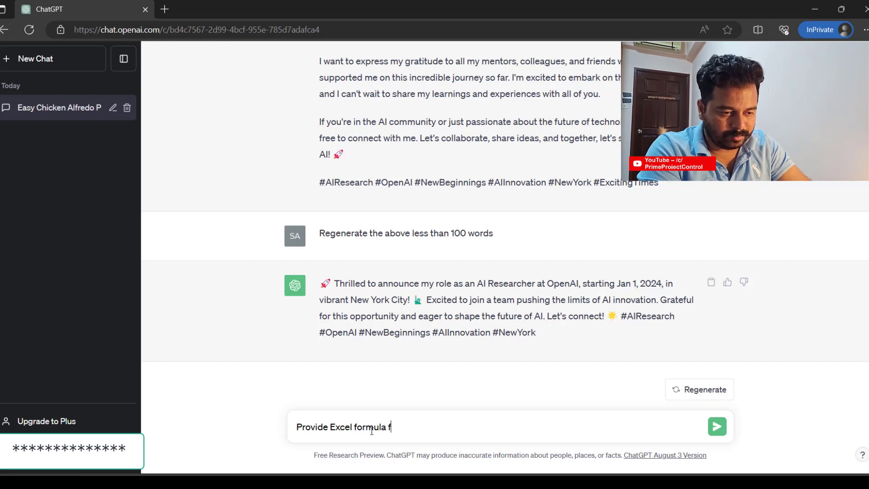
{"action": "type", "text": "or Auto "}
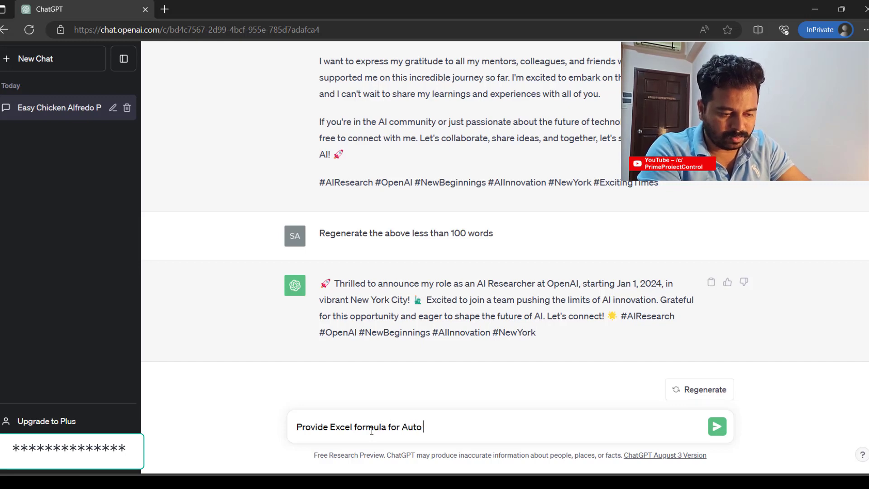
{"action": "type", "text": "Matching function"}
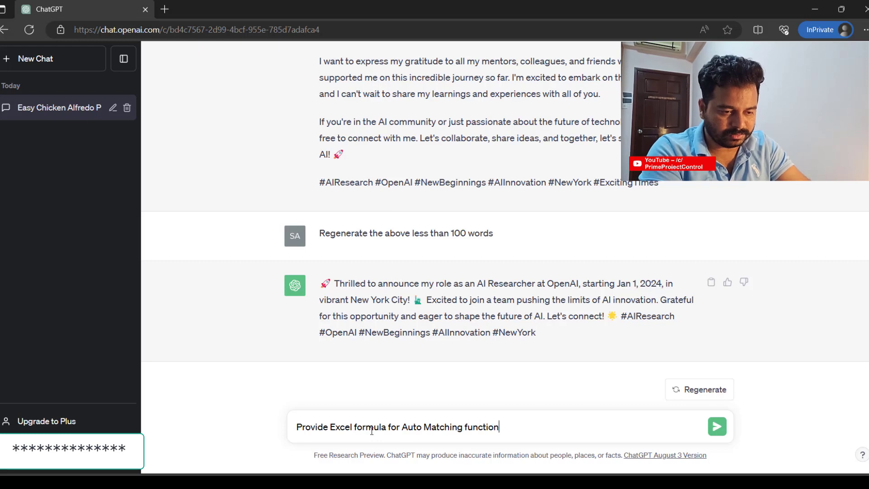
{"action": "key", "text": "Return"}
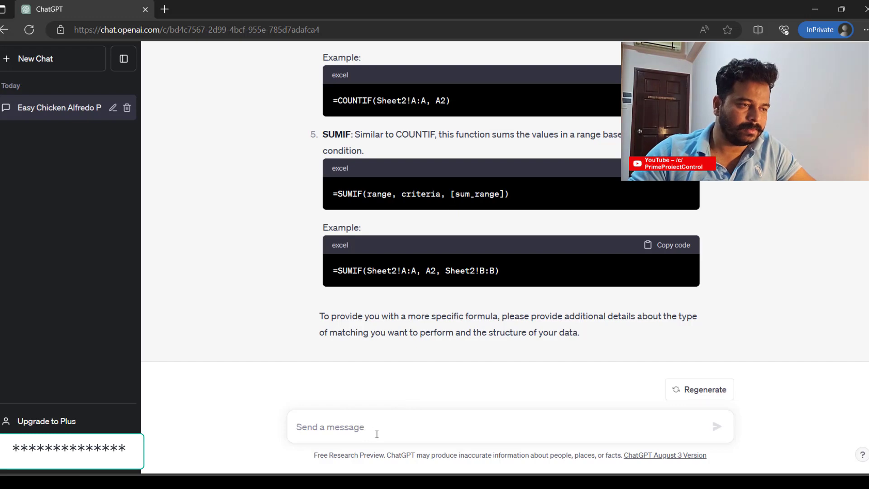
{"action": "scroll", "coordinate": [416, 368], "scroll_direction": "up", "scroll_amount": 4}
{"action": "scroll", "coordinate": [435, 362], "scroll_direction": "down", "scroll_amount": 4}
{"action": "scroll", "coordinate": [442, 368], "scroll_direction": "up", "scroll_amount": 1}
{"action": "scroll", "coordinate": [428, 384], "scroll_direction": "down", "scroll_amount": 1}
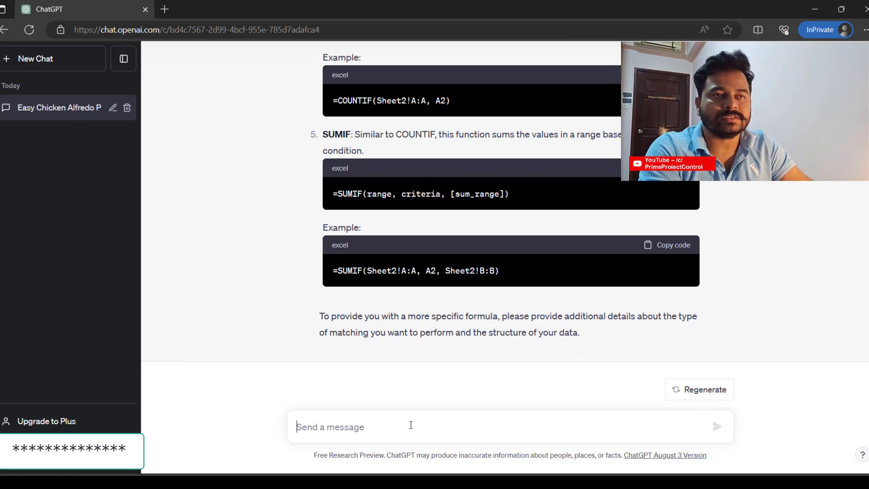
- Ask 'Will you give wrongs results anytime ?' and read its list of inaccuracy sources
{"action": "type", "text": "Will you give wrongs results anytime ?"}
{"action": "key", "text": "Return"}
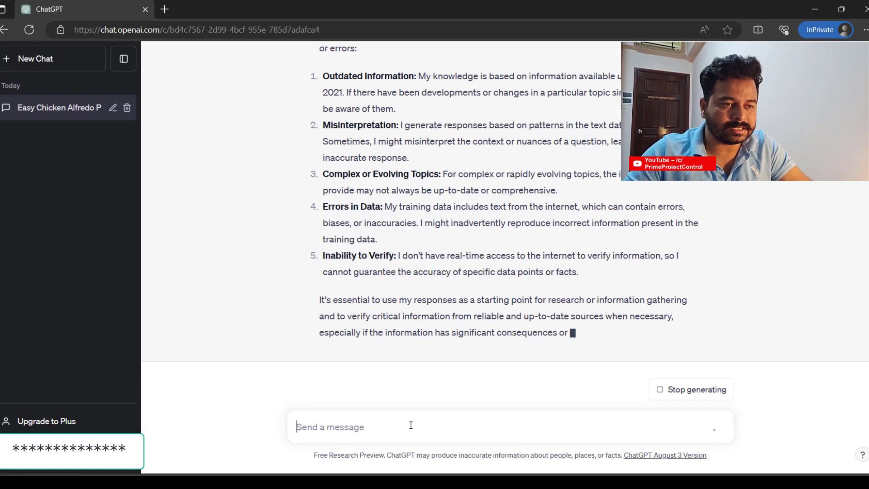
{"action": "scroll", "coordinate": [471, 259], "scroll_direction": "up", "scroll_amount": 3}
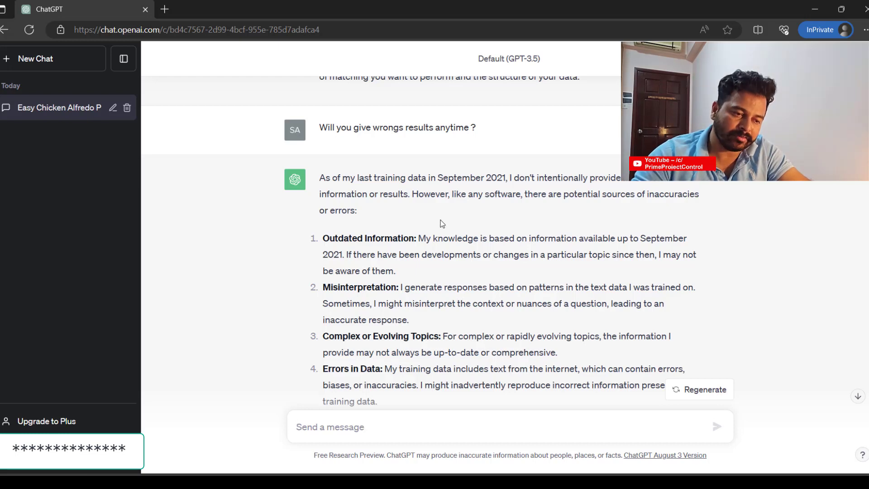
{"action": "scroll", "coordinate": [438, 238], "scroll_direction": "down", "scroll_amount": 1}
{"action": "scroll", "coordinate": [451, 286], "scroll_direction": "down", "scroll_amount": 2}
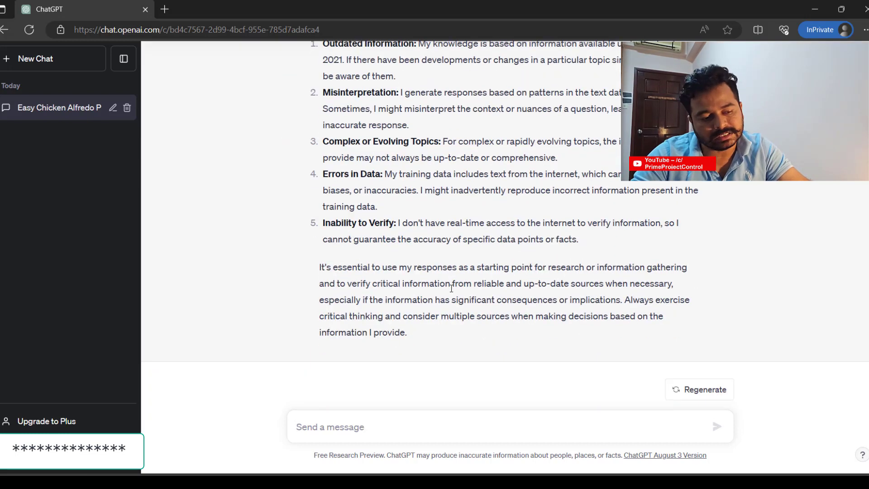